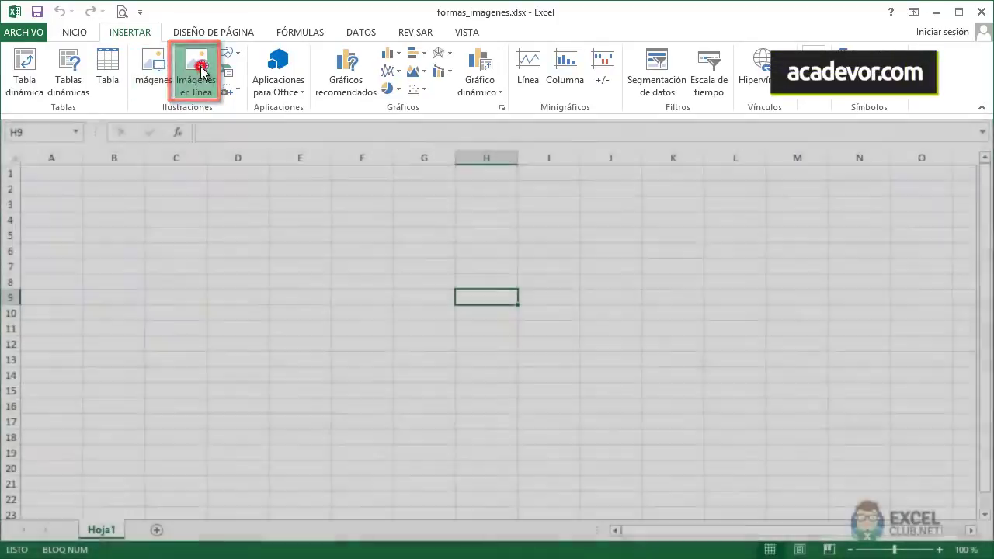
- Try the online picture search (Office.com clip art, then Bing) and close it without inserting anything
click(200, 71)
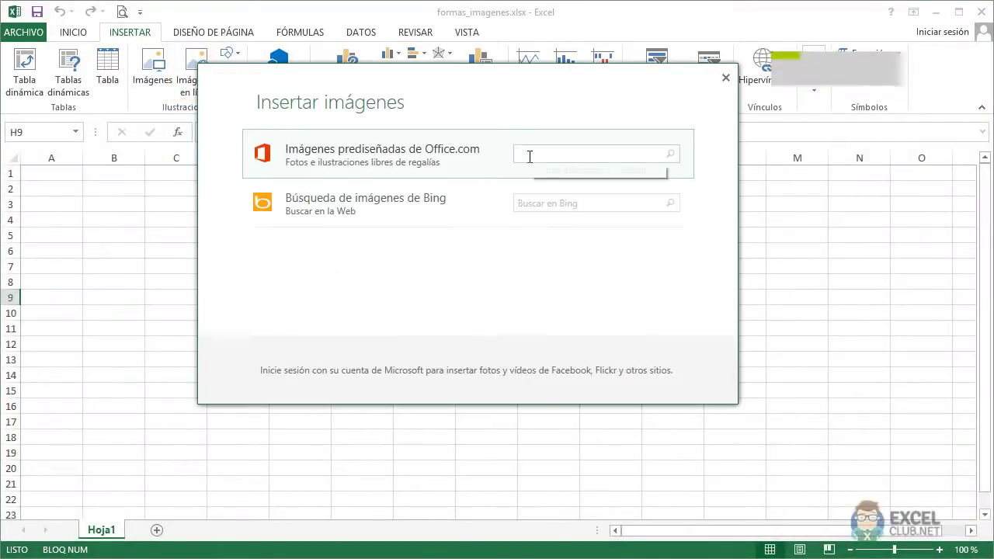
click(527, 154)
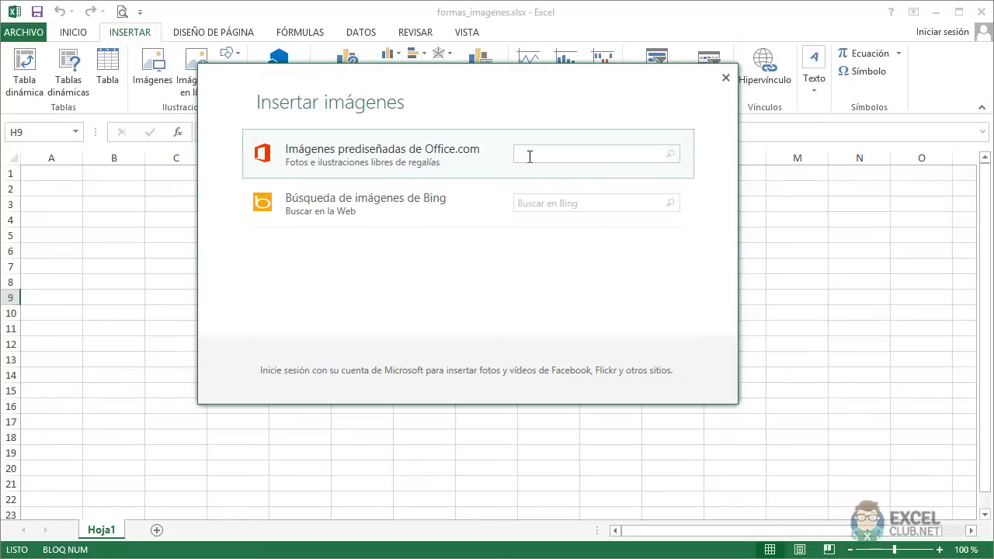
click(525, 205)
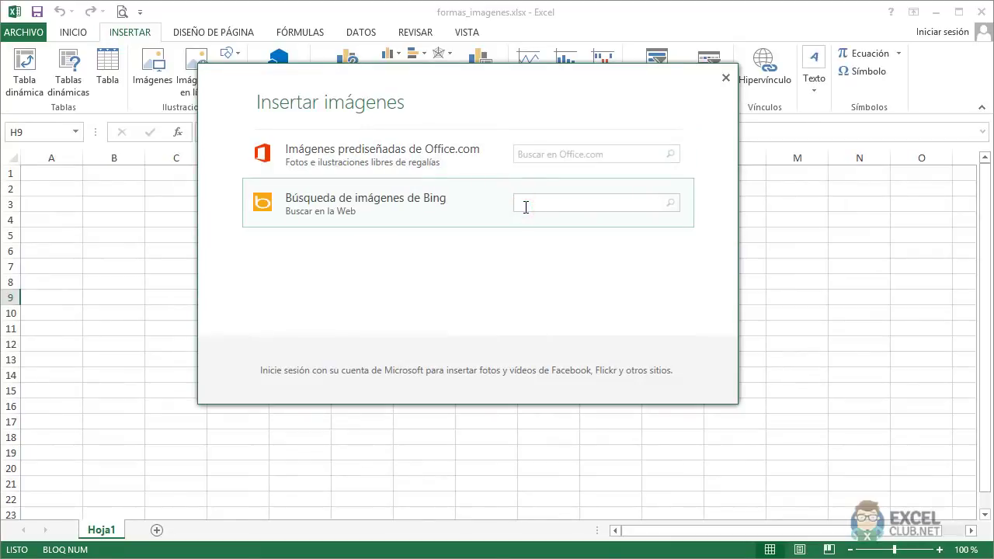
click(728, 78)
- Insert both loader and forklift photos from the Imágenes folder and move them to cell B2
click(152, 72)
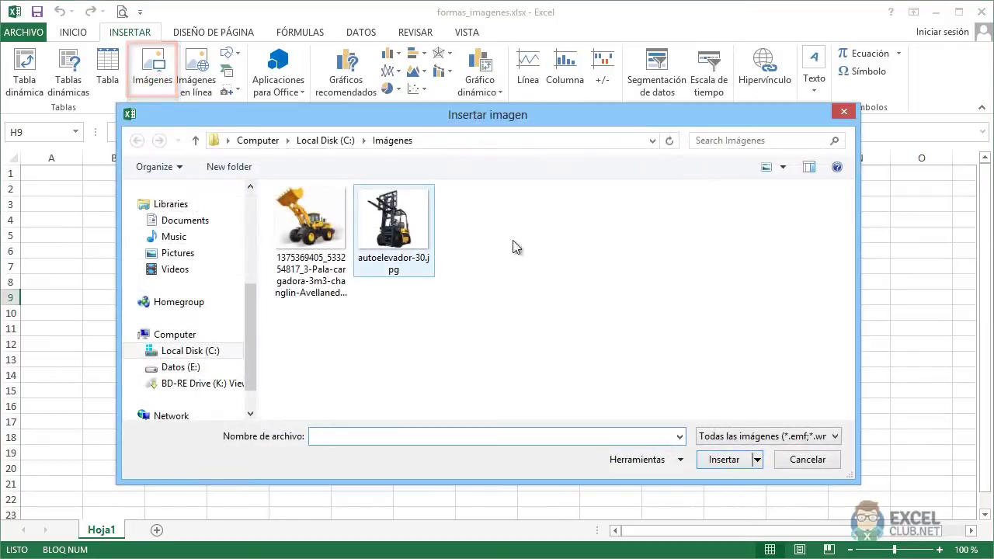
drag(535, 194, 261, 354)
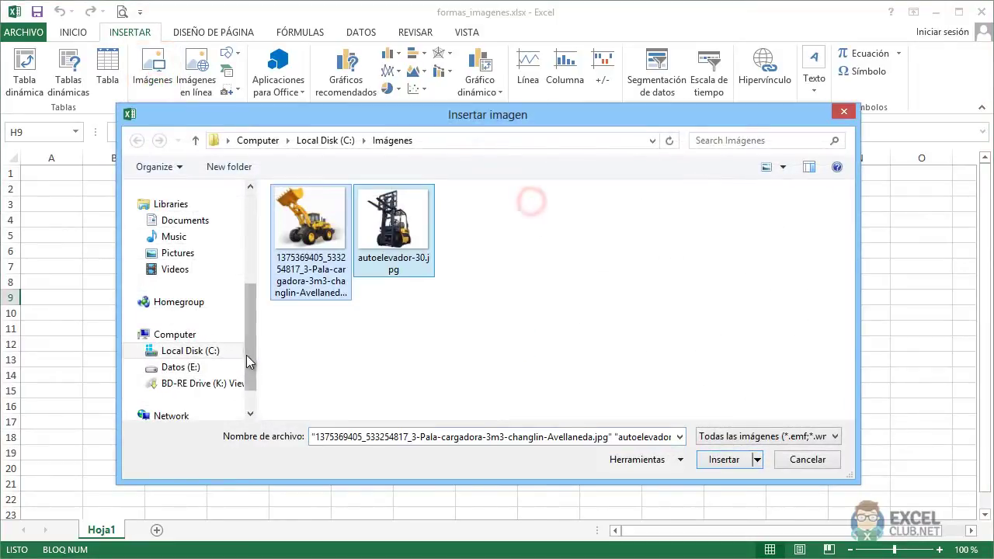
click(734, 461)
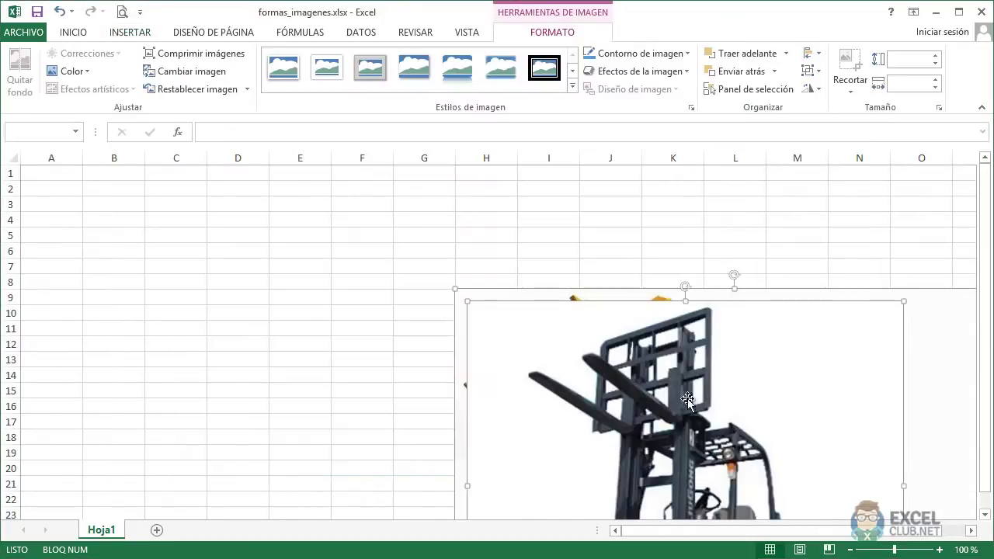
drag(623, 293, 260, 196)
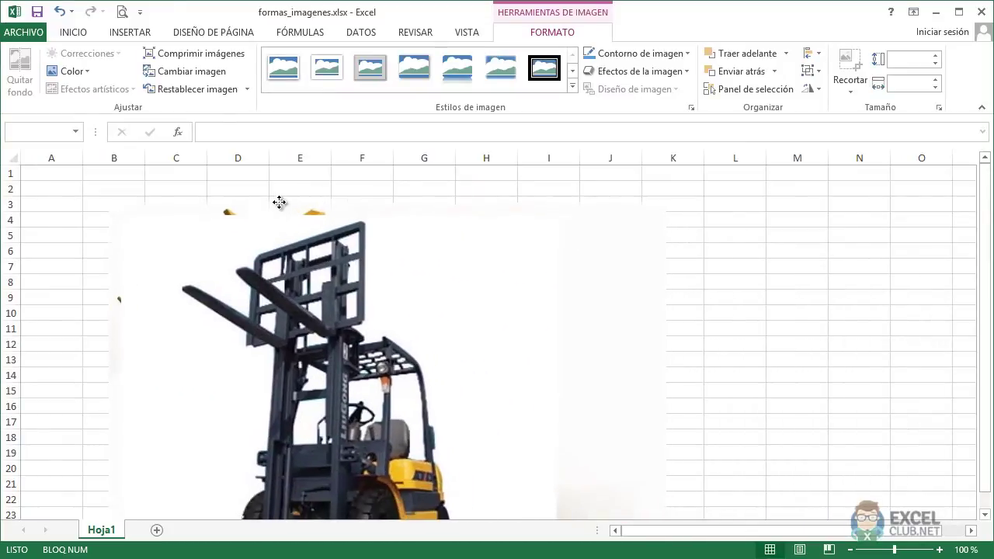
click(730, 260)
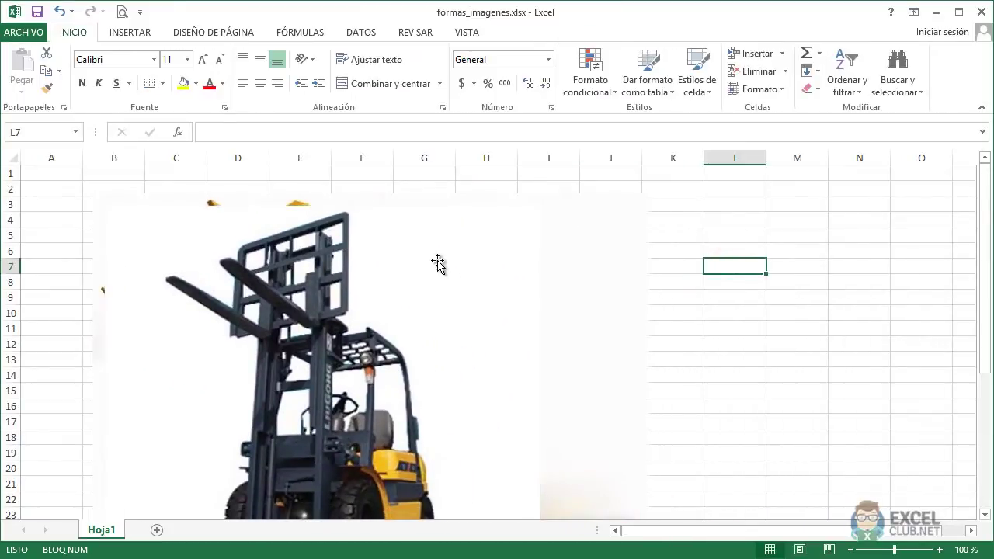
- Move the forklift photo aside and shrink the loader photo into rows 3–14
mouse_move(438, 262)
mouse_down()
mouse_move(755, 288)
mouse_move(912, 253)
mouse_up()
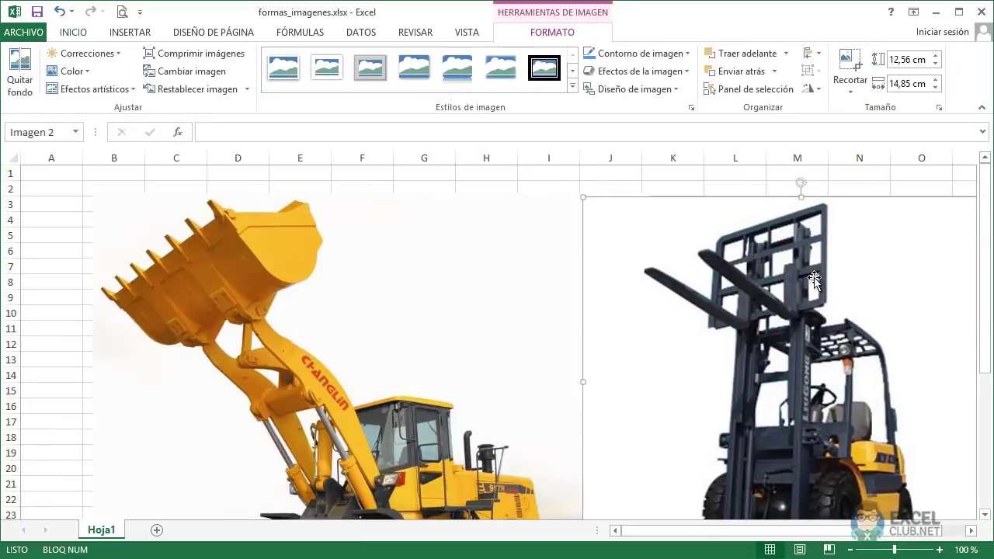
drag(815, 264, 909, 267)
click(587, 285)
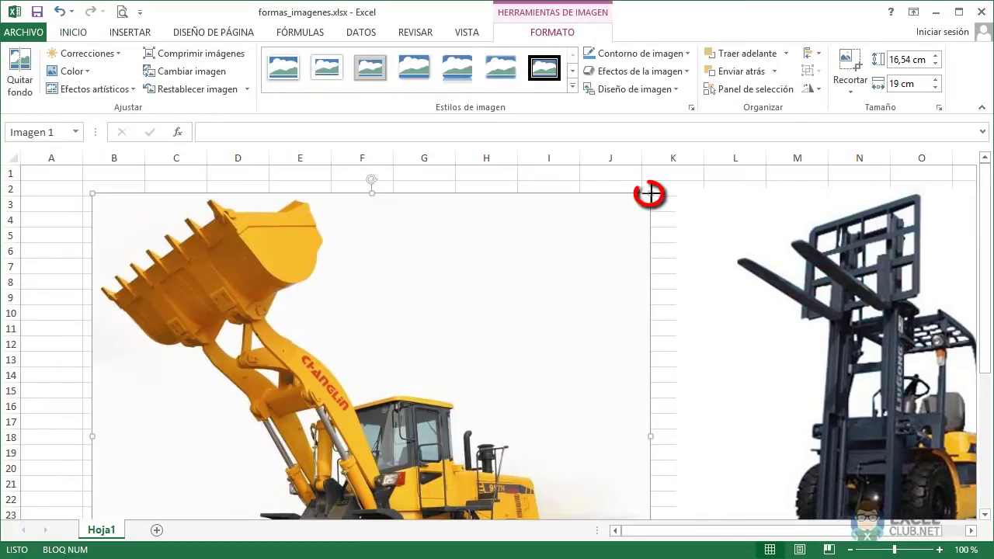
mouse_move(651, 193)
mouse_down()
mouse_move(472, 364)
mouse_move(295, 511)
mouse_up()
drag(343, 337, 272, 211)
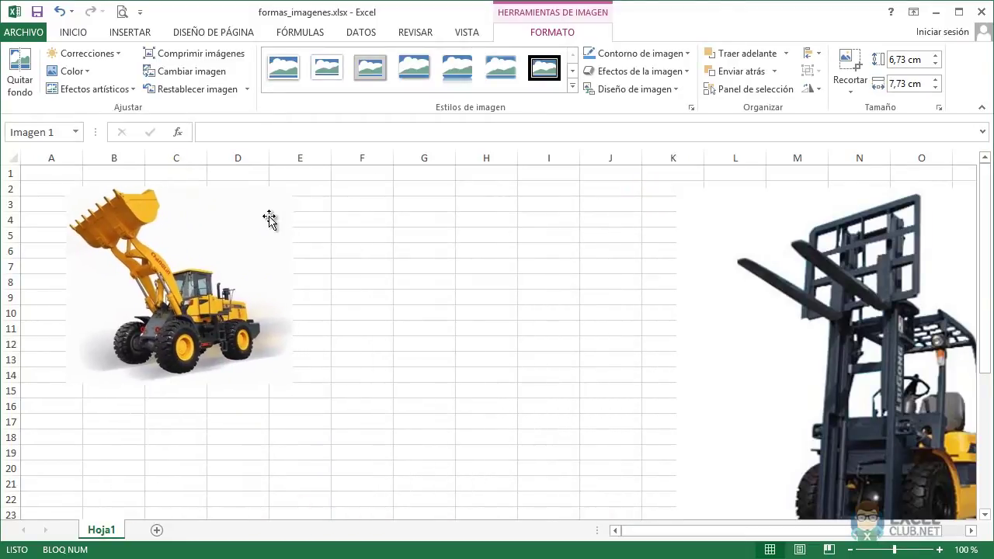
- Place the forklift beside the loader, flattened to 5,33 cm high and widened to 20,67 cm
mouse_move(816, 257)
mouse_down()
mouse_move(583, 286)
mouse_move(418, 225)
mouse_up()
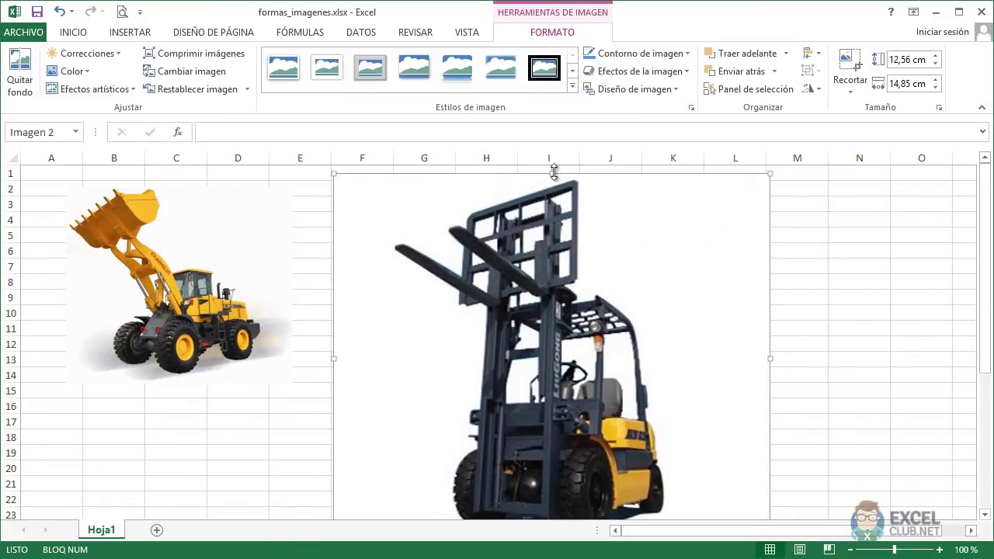
drag(551, 173, 545, 384)
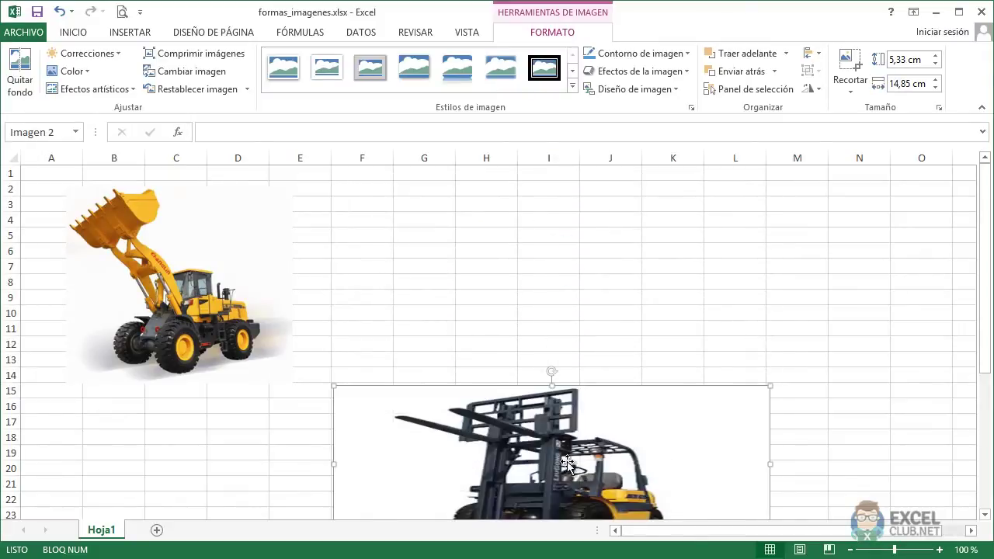
drag(570, 466, 571, 306)
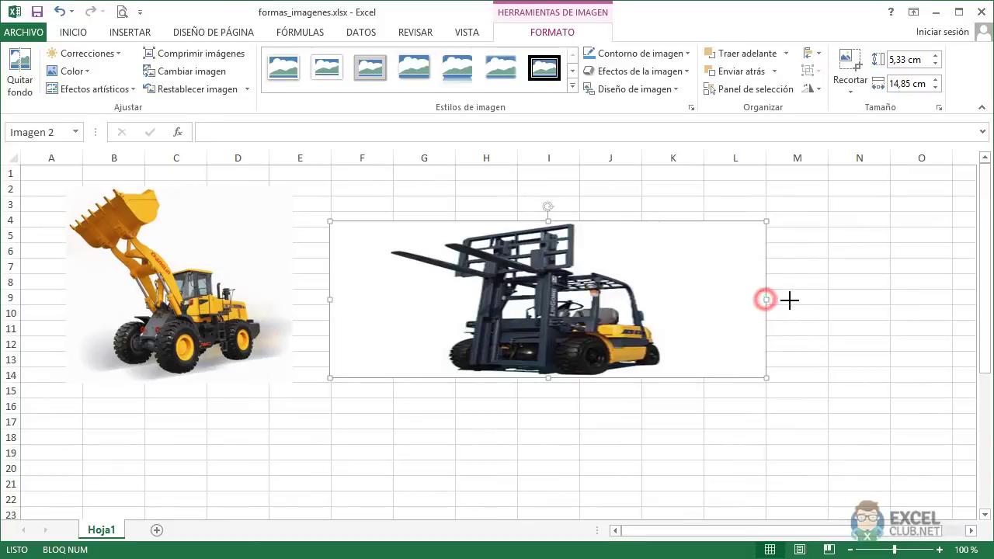
drag(766, 299, 937, 300)
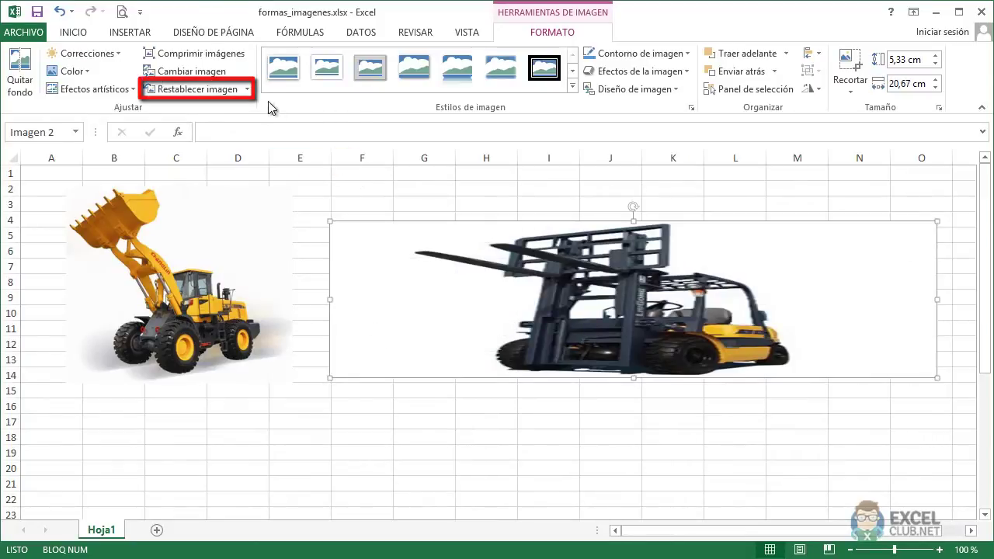
- Reset the forklift photo's picture and size, then shrink it to 5,17 × 6,12 cm over the loader
click(247, 89)
click(247, 127)
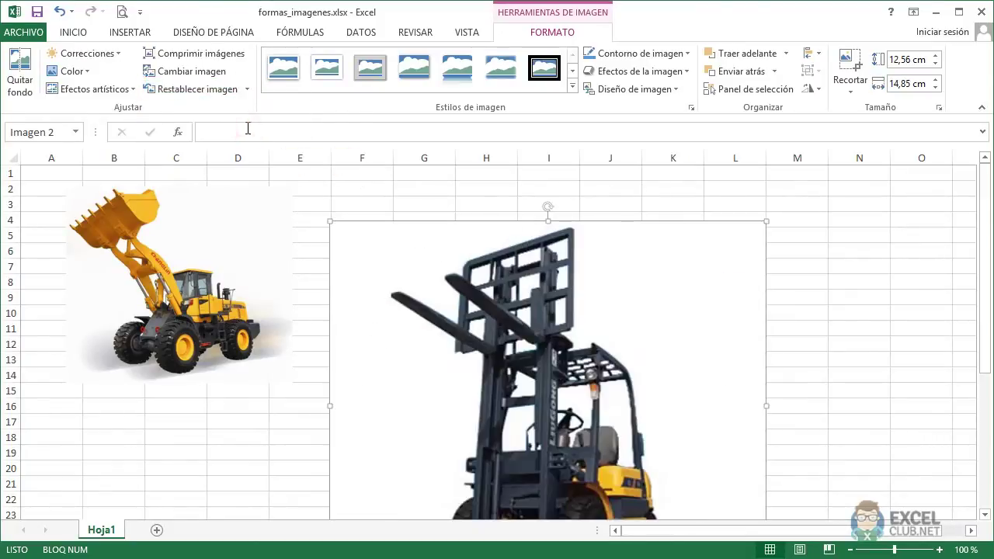
drag(593, 331, 634, 302)
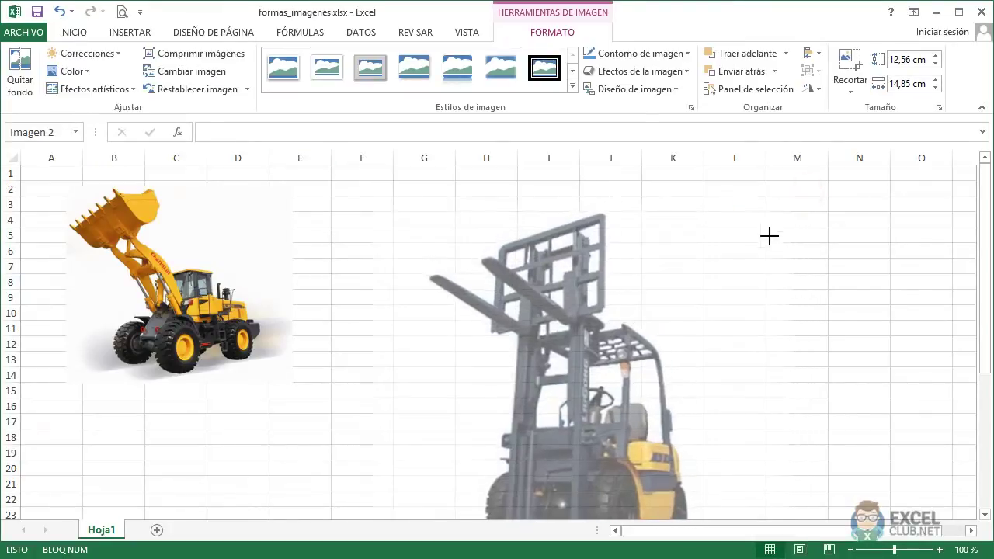
mouse_move(808, 191)
mouse_down()
mouse_move(507, 472)
mouse_move(477, 274)
mouse_move(326, 265)
mouse_up()
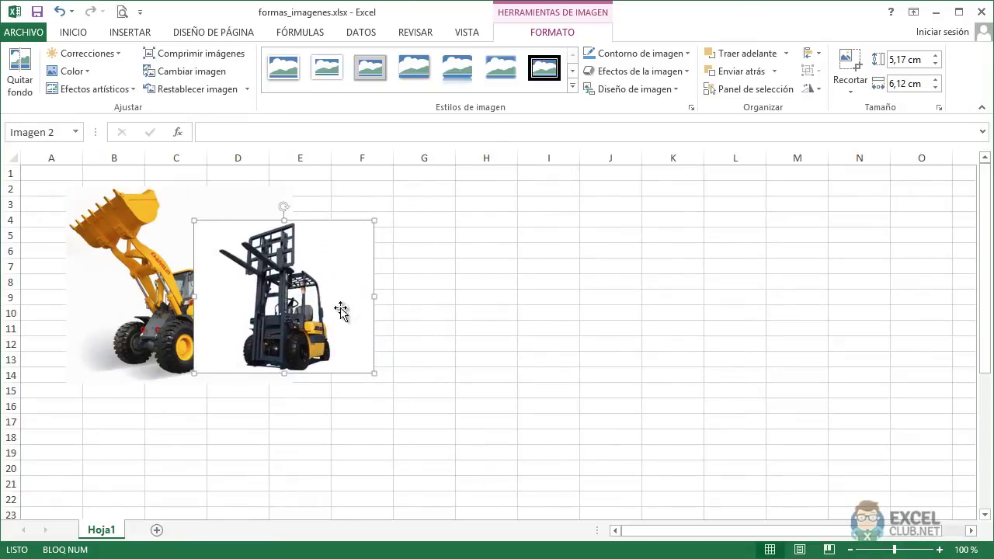
- Send the forklift photo to the back, behind the loader photo
right_click(253, 300)
mouse_move(282, 432)
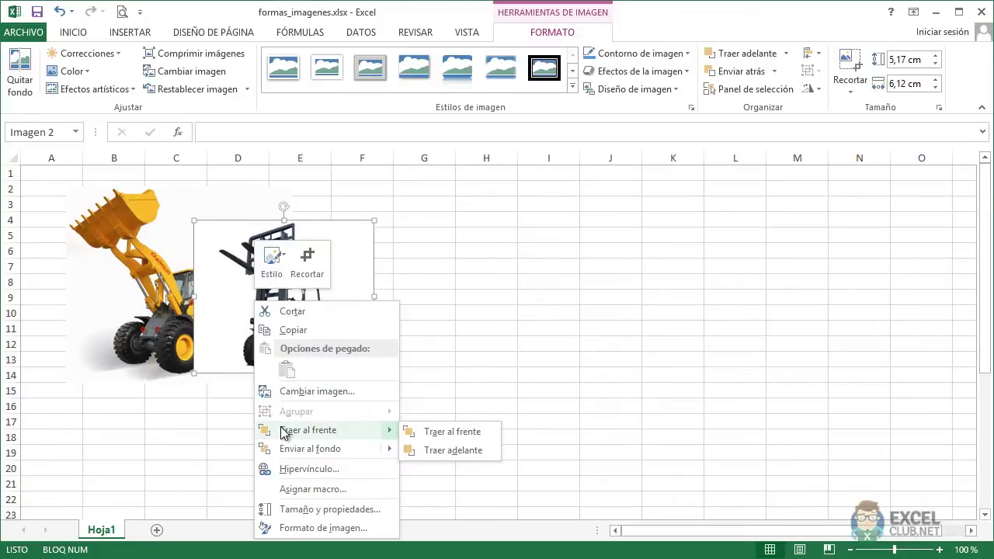
mouse_move(384, 450)
click(434, 452)
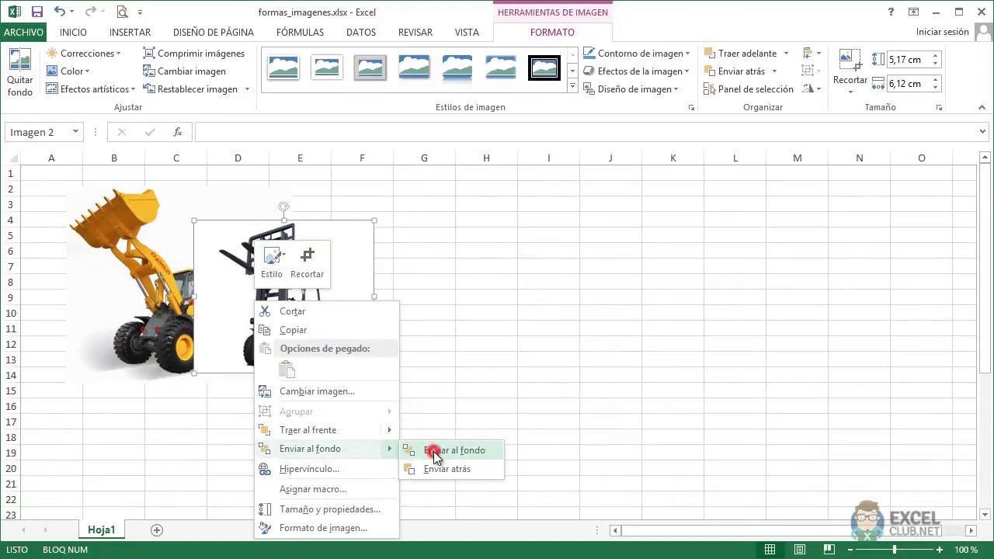
- Leave the layering unchanged and move the forklift photo right of the loader, around columns E–H
right_click(316, 302)
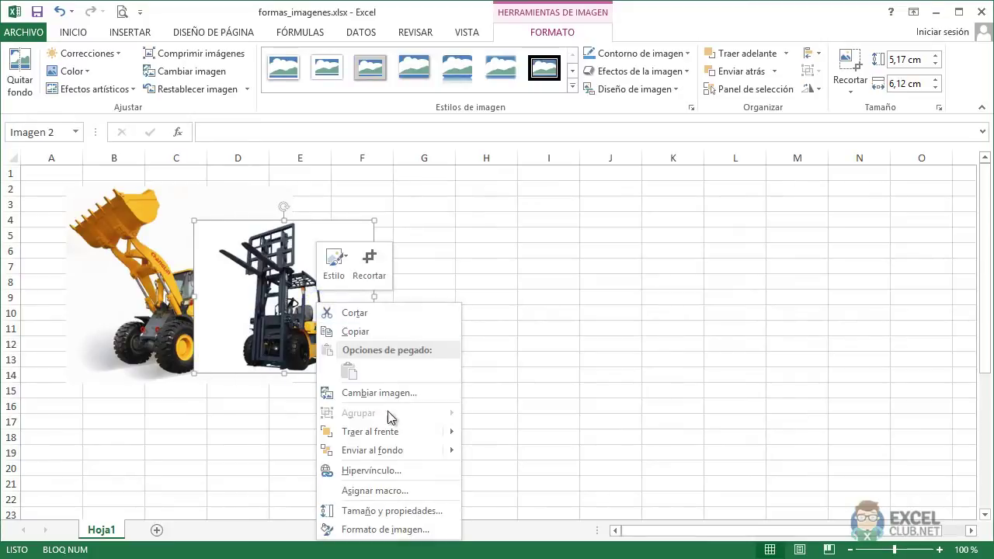
mouse_move(396, 452)
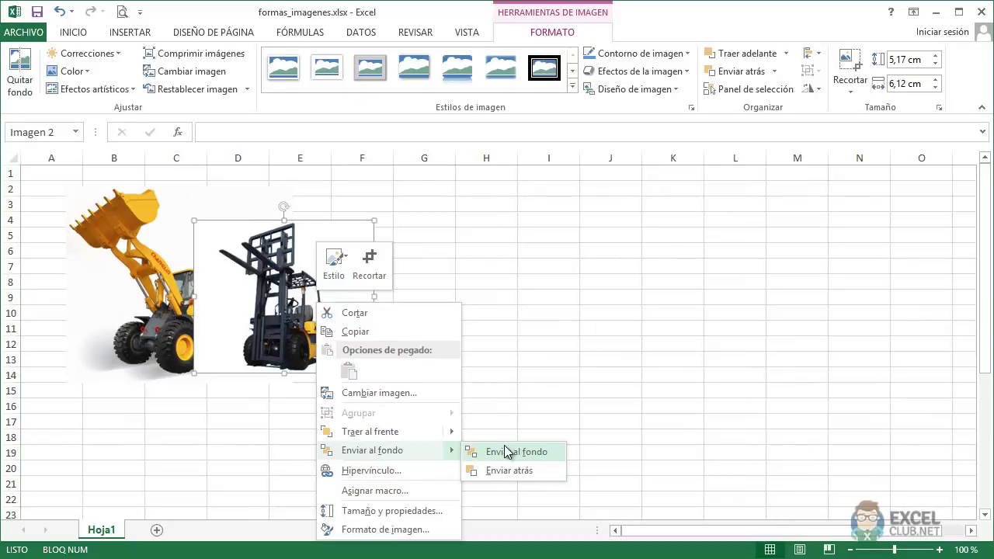
mouse_move(437, 434)
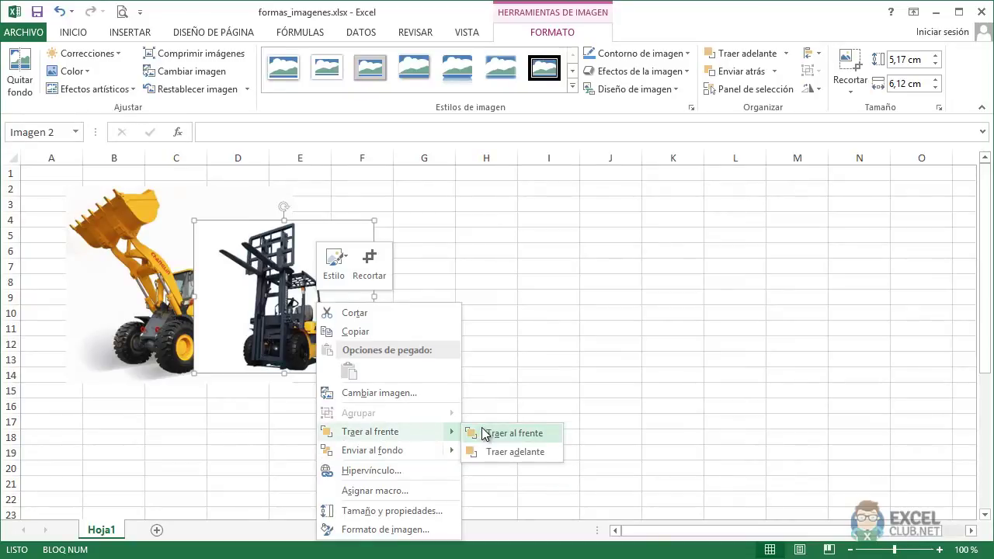
click(470, 312)
drag(324, 315, 440, 299)
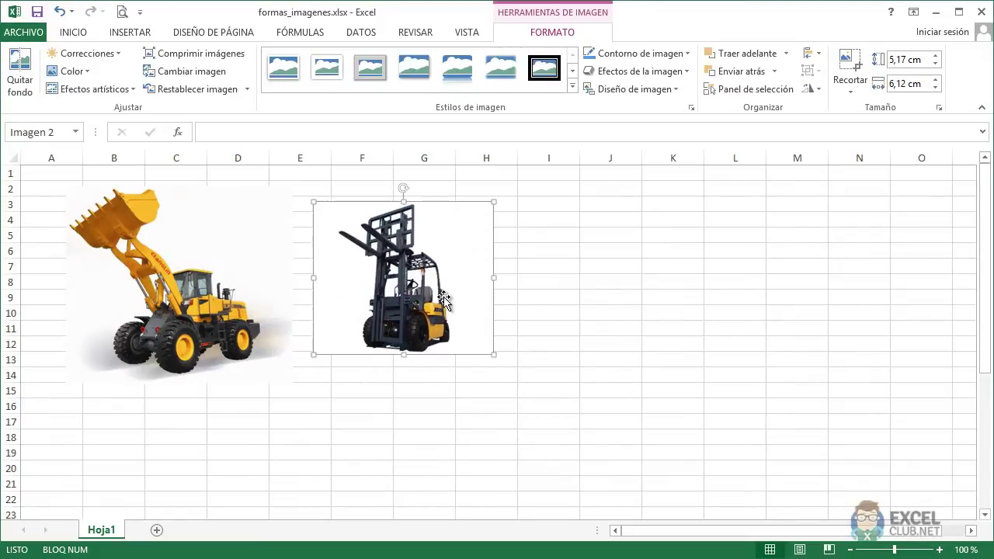
click(463, 236)
- Give the forklift photo the first outer shadow effect
click(569, 33)
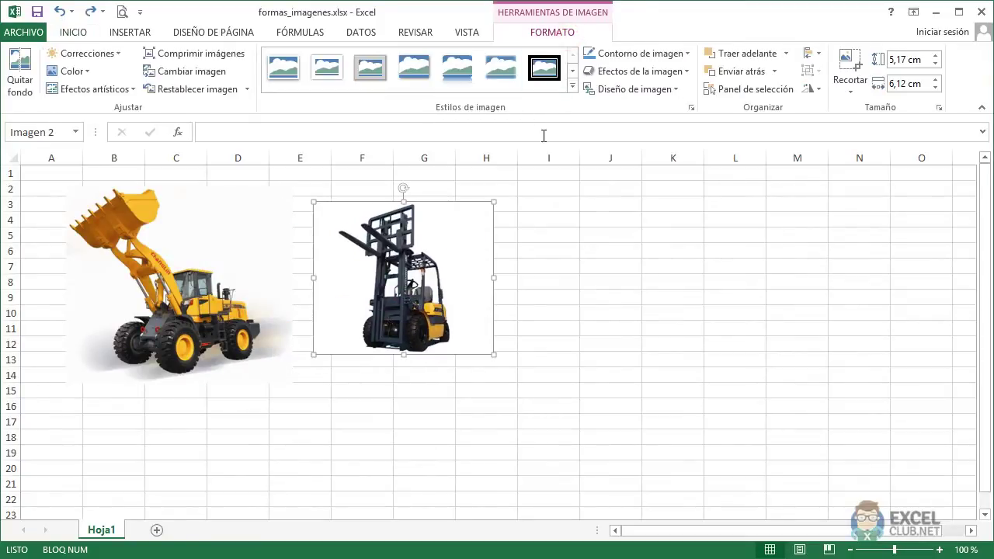
click(649, 70)
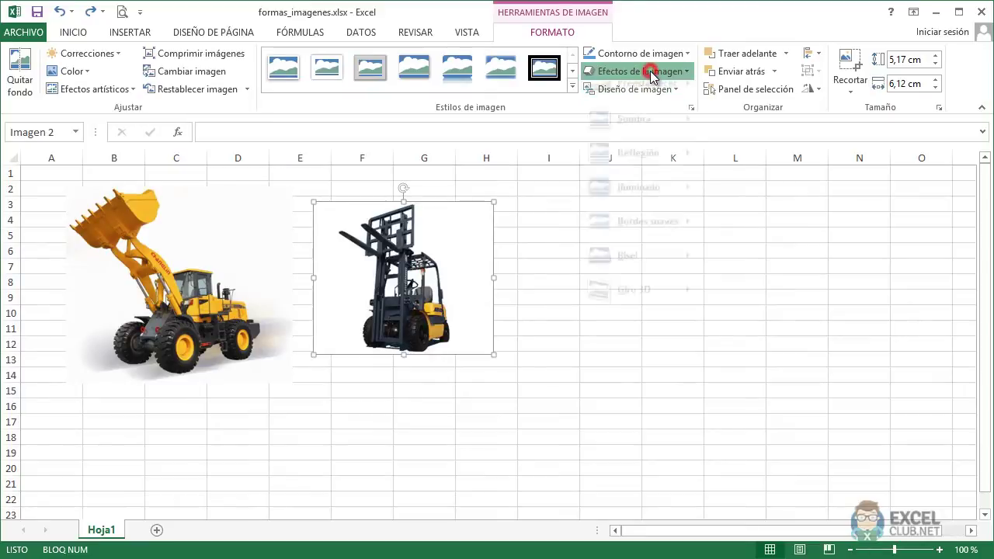
mouse_move(673, 140)
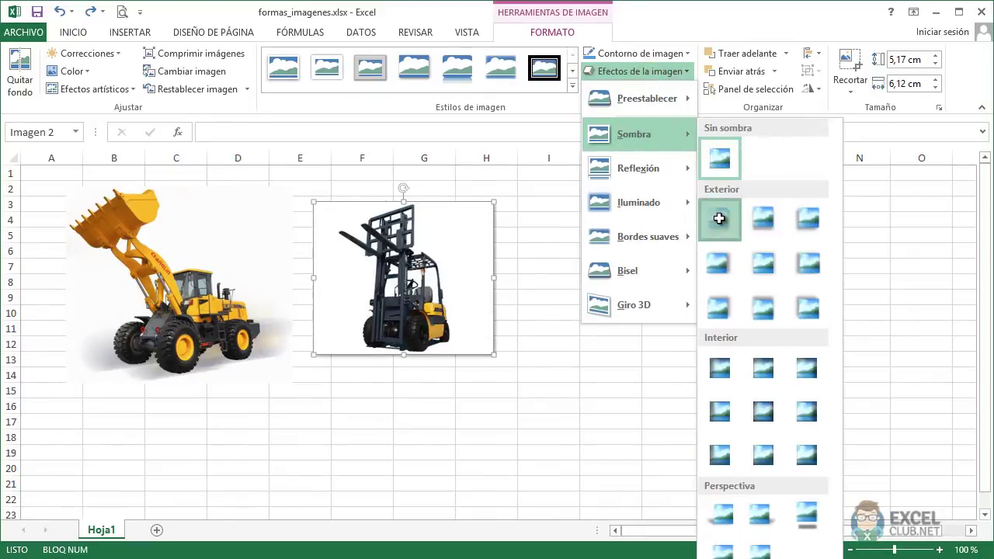
click(719, 219)
key(Escape)
click(448, 240)
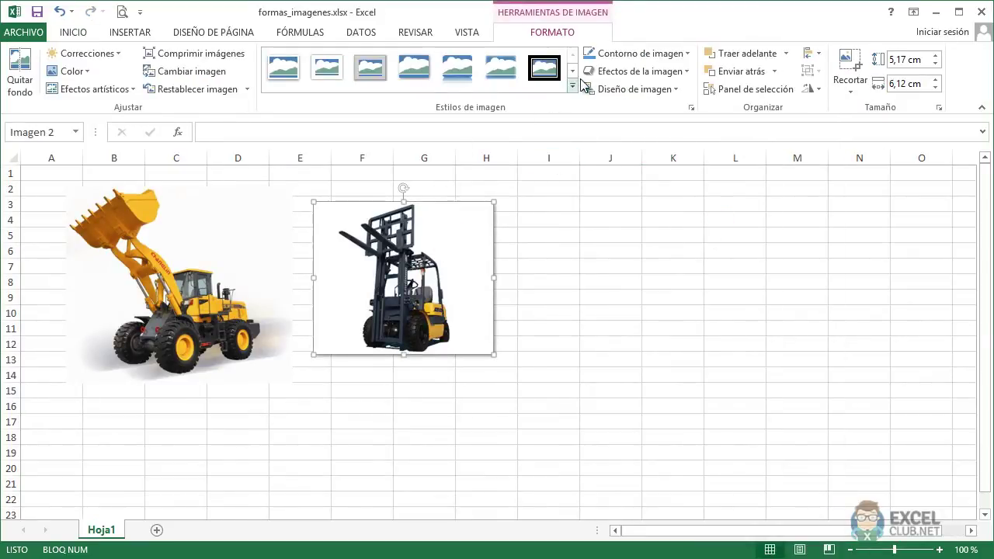
- Set a colour for the forklift photo's picture border
click(613, 53)
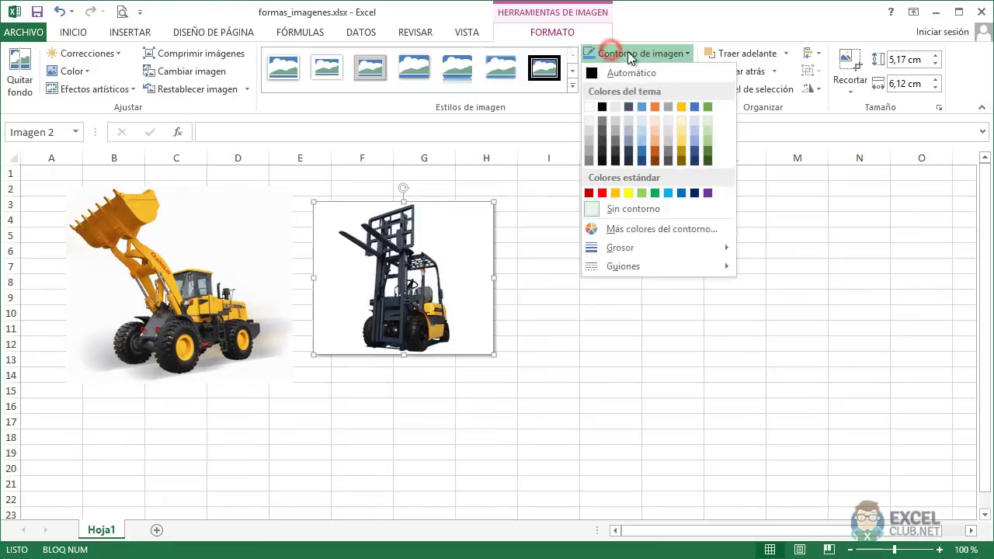
click(602, 109)
click(553, 284)
click(470, 262)
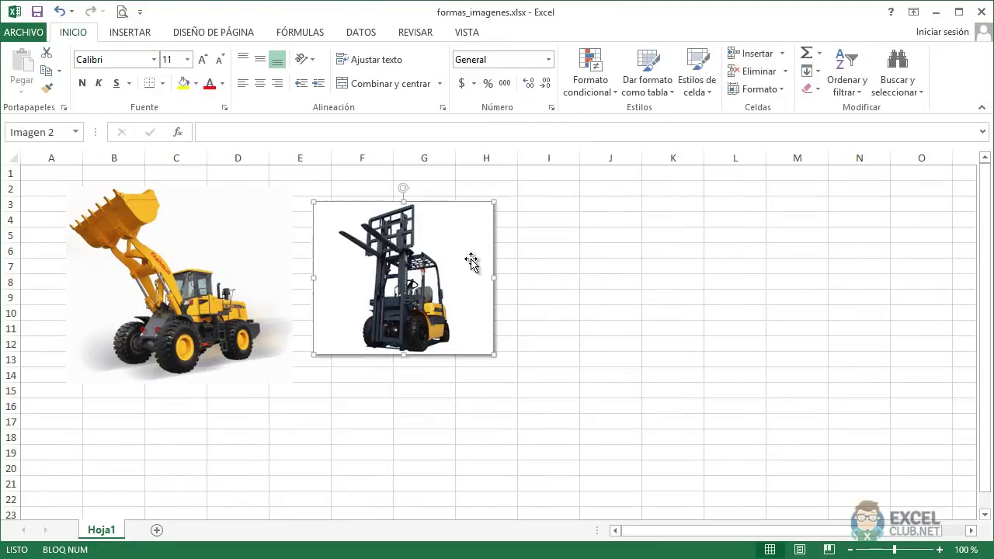
- Copy the forklift's framed, shadowed formatting onto the loader photo with Format Painter
click(81, 32)
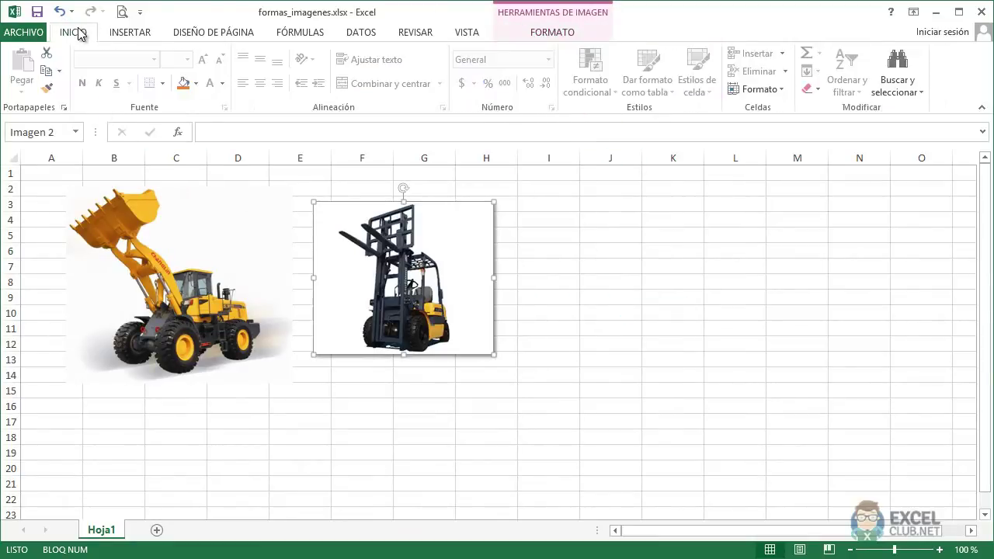
click(48, 89)
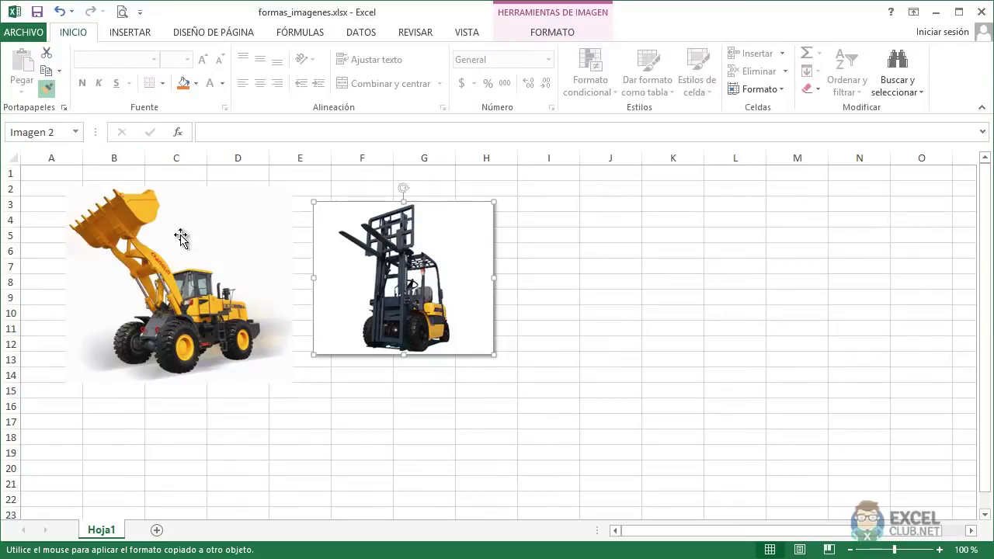
click(180, 238)
click(422, 422)
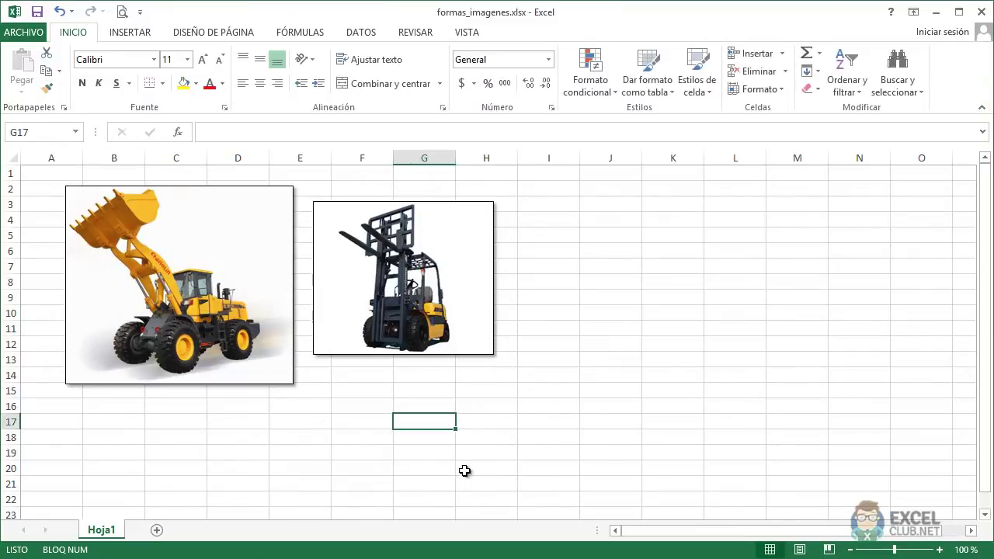
click(467, 226)
- Crop the white margins off both sides of the forklift photo, leaving it 5,17 × 4,42 cm
click(561, 35)
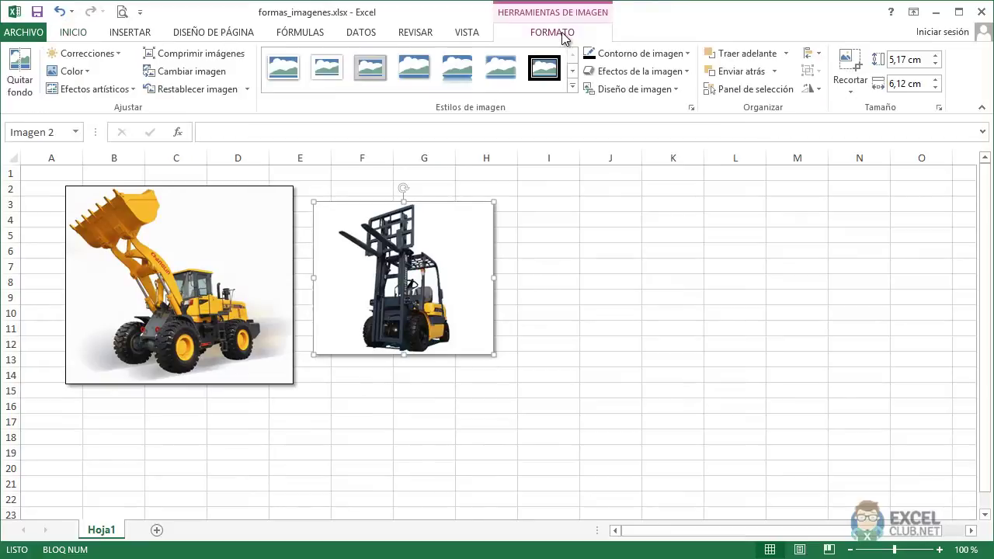
click(845, 65)
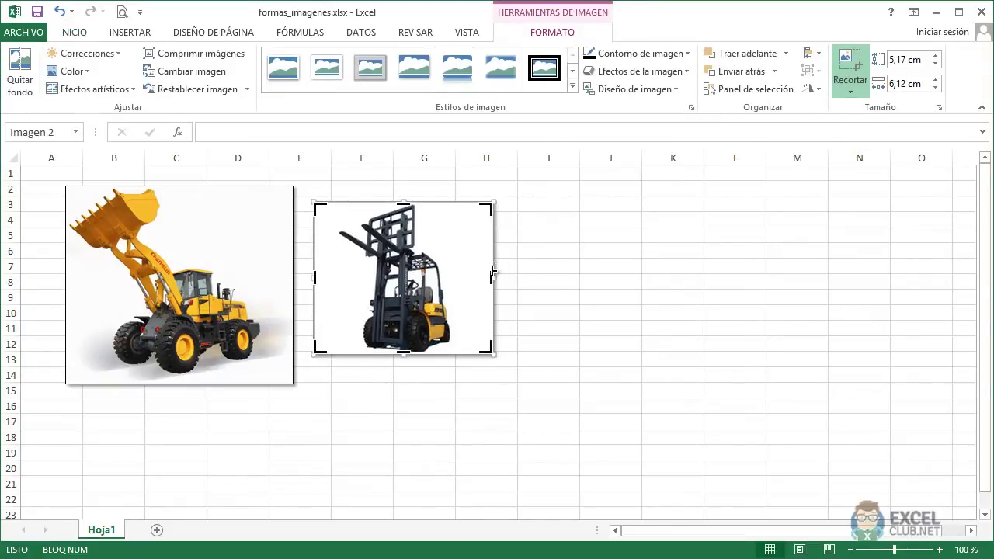
drag(490, 275, 460, 276)
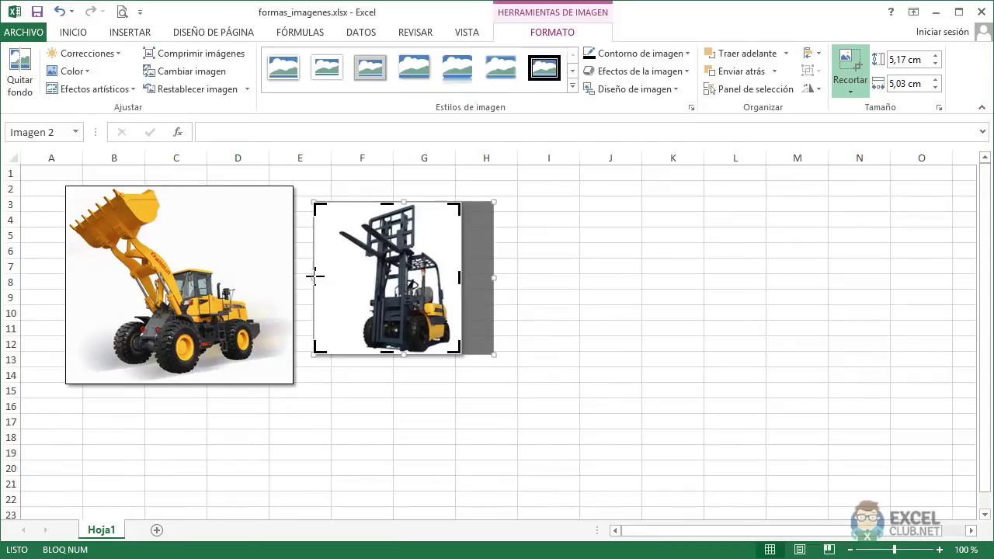
drag(314, 276, 331, 280)
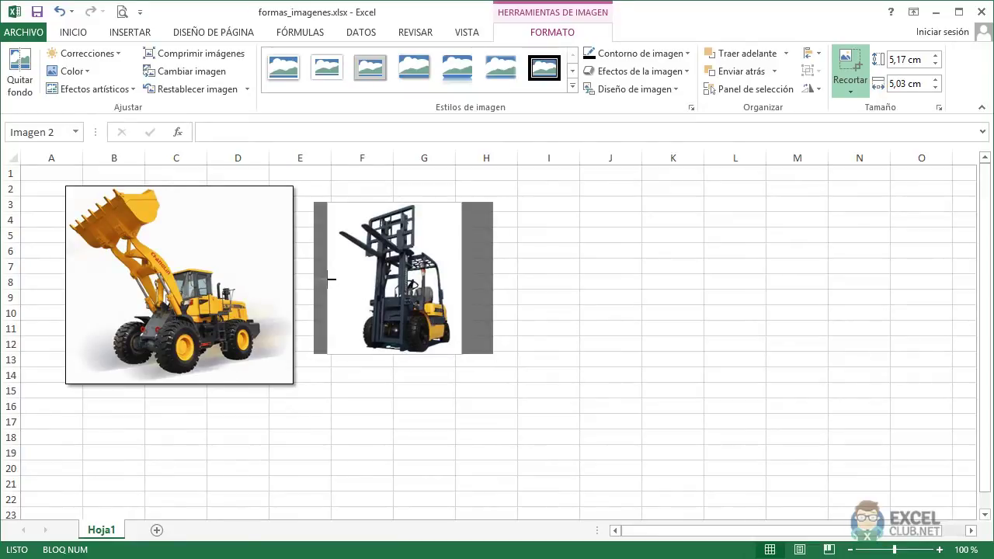
click(536, 281)
click(456, 278)
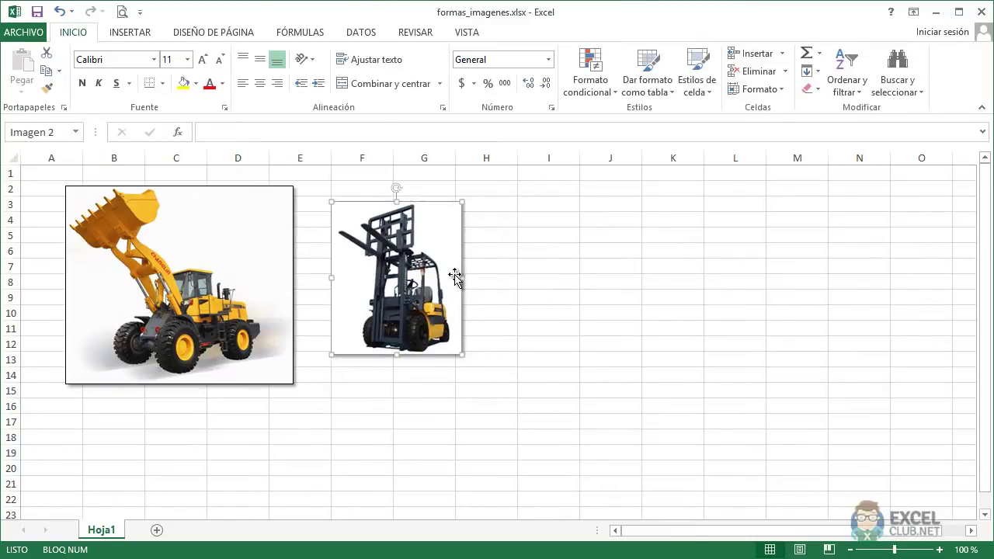
- Crop the loader's right white strip and give the forklift the 'Soporte doble, negro' style
click(265, 322)
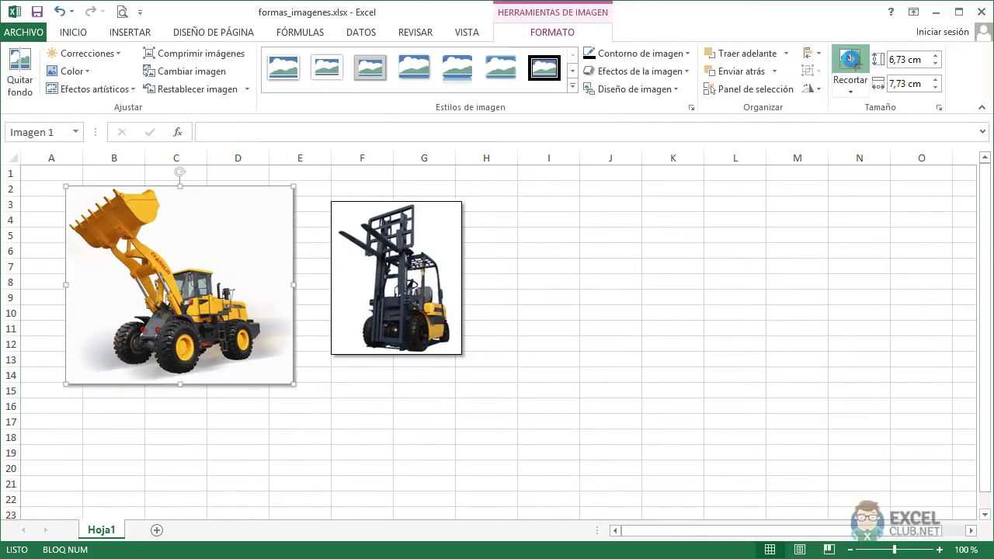
click(849, 68)
drag(290, 286, 273, 282)
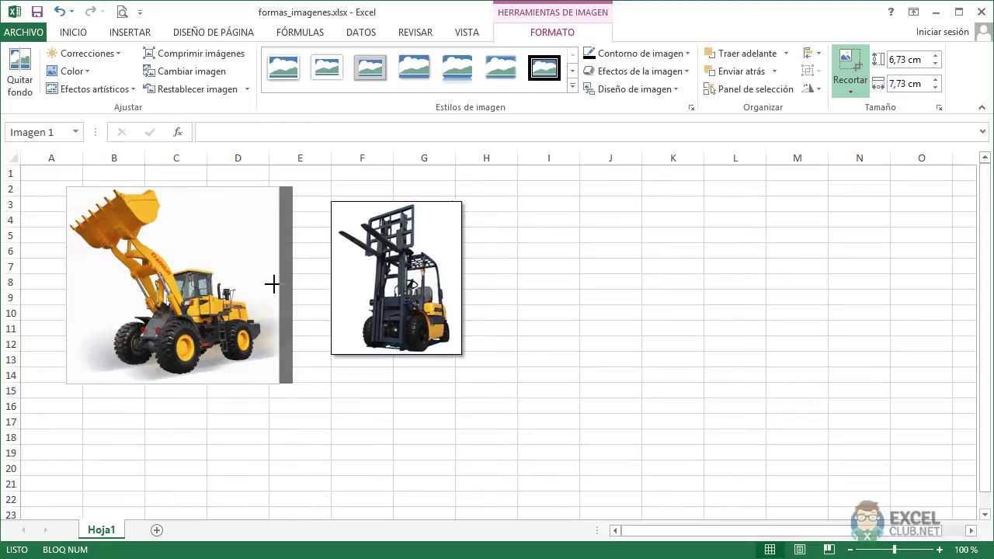
click(341, 334)
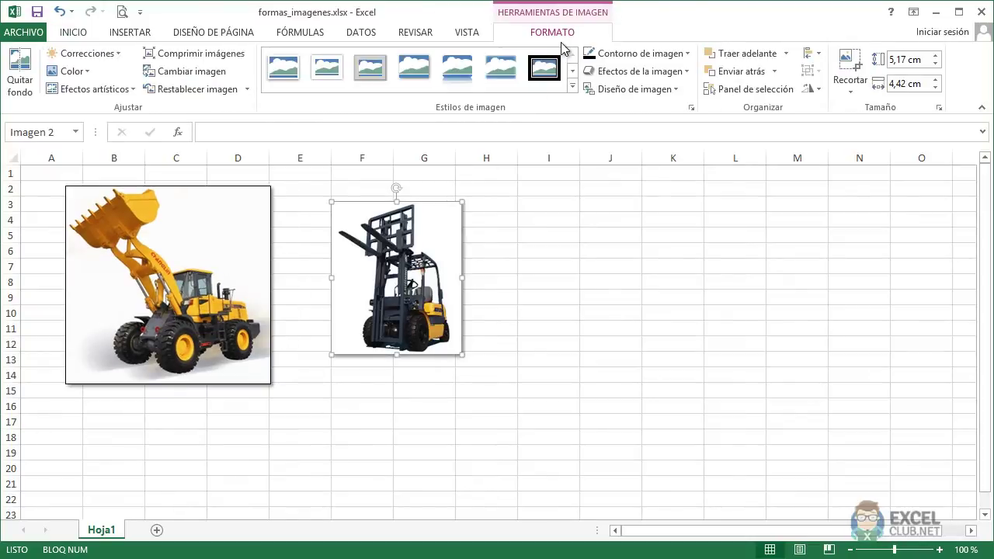
click(530, 84)
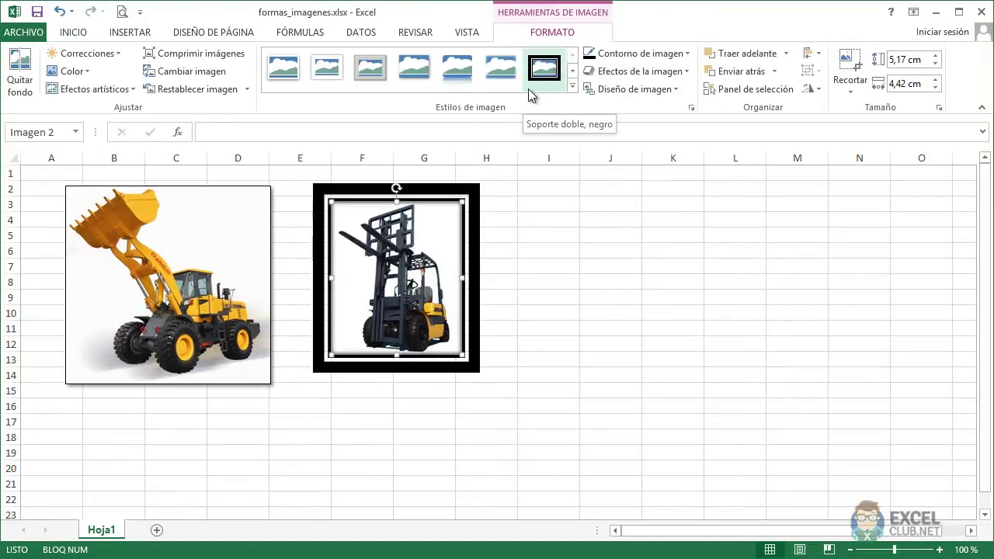
- With both photos selected, apply Align Left, Center, Bottom and then Top
ctrl+click(135, 302)
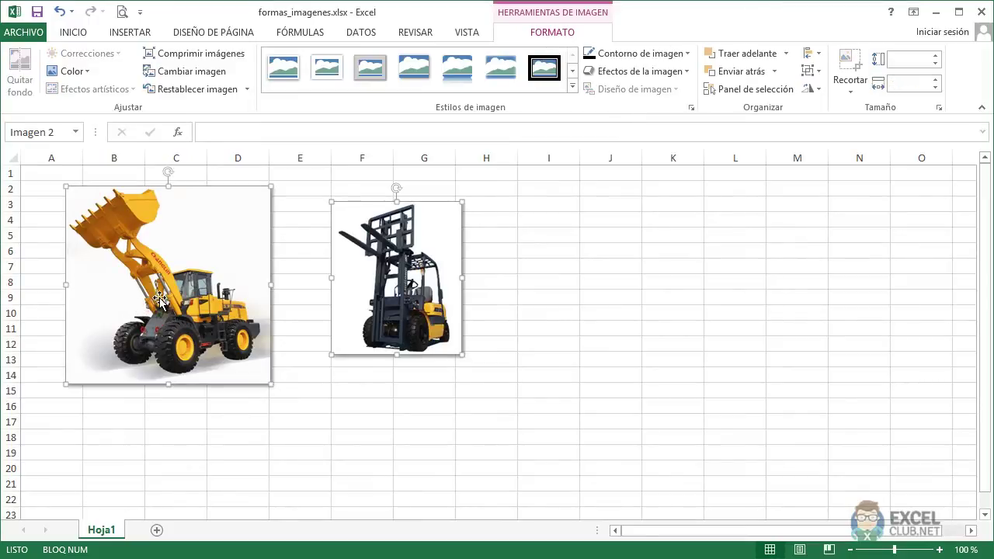
click(814, 56)
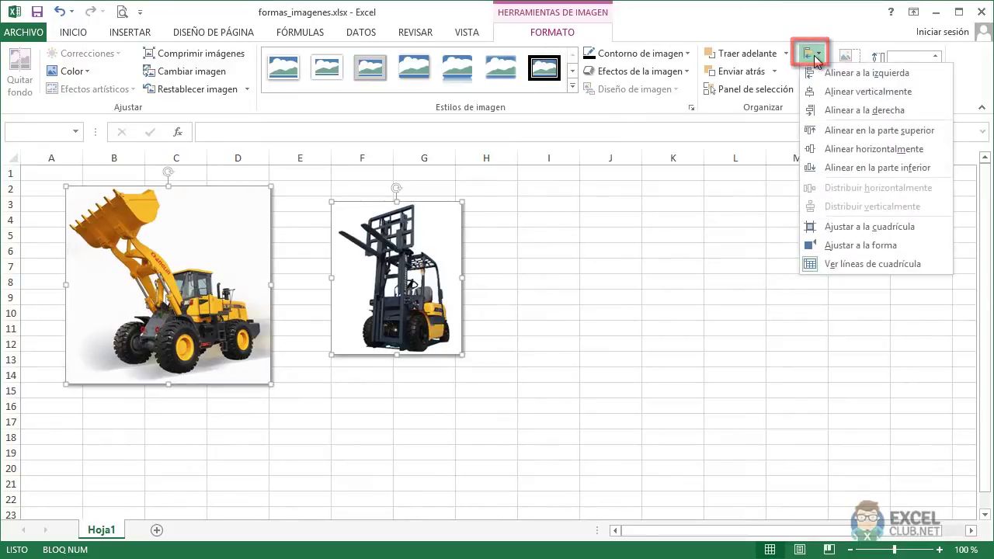
click(815, 70)
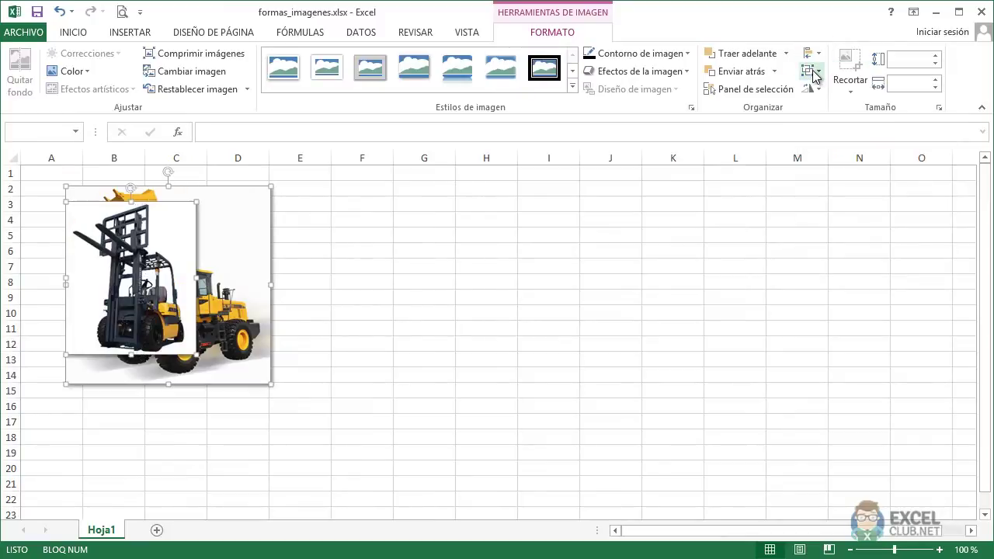
click(814, 54)
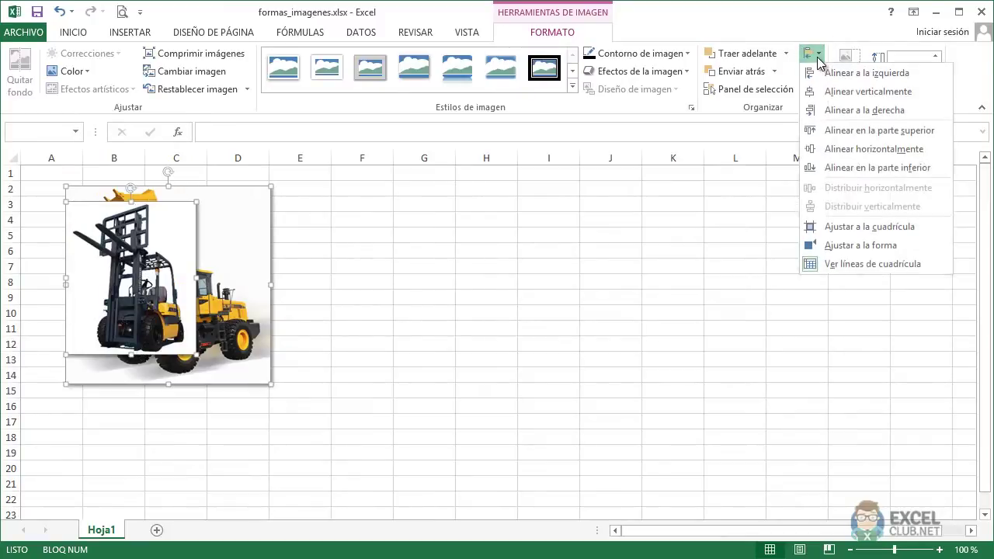
click(836, 92)
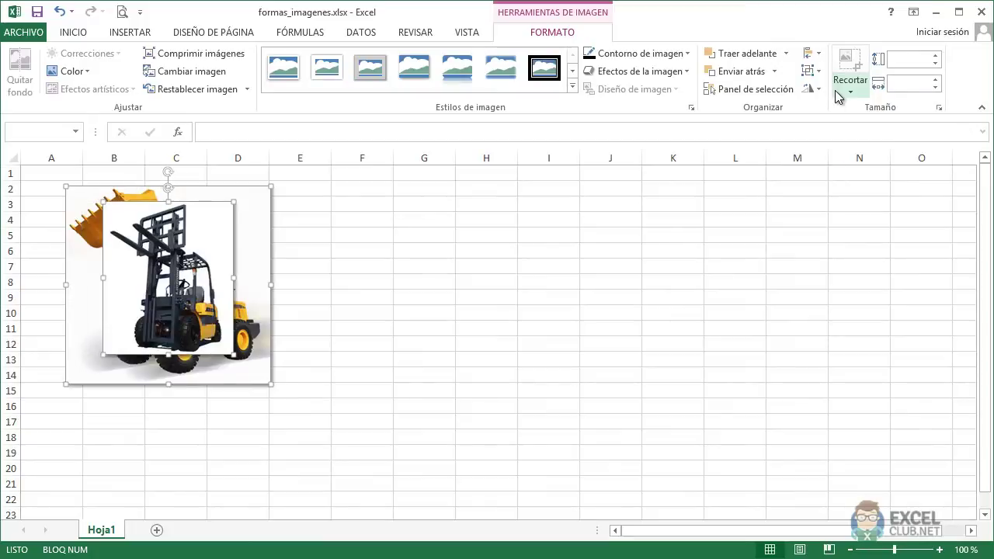
click(813, 61)
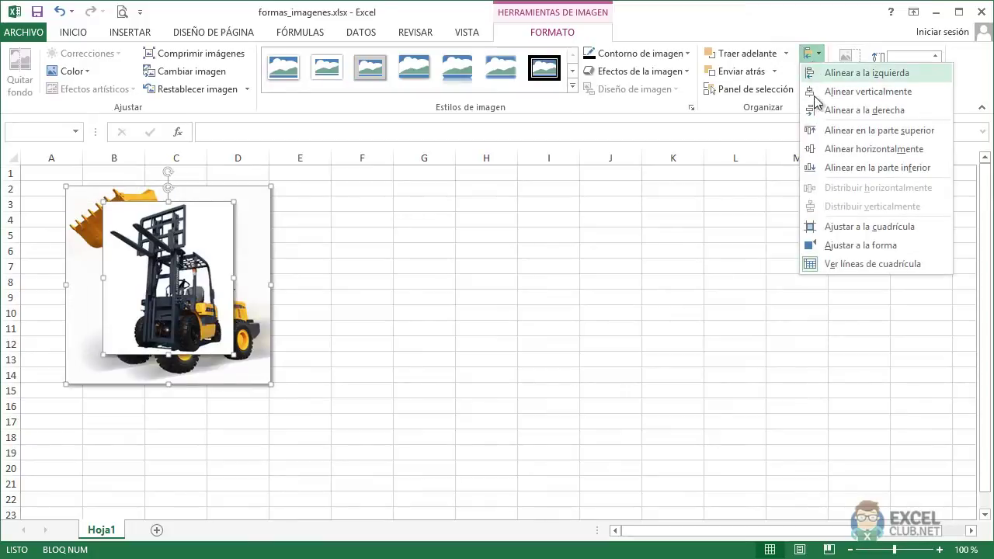
click(815, 166)
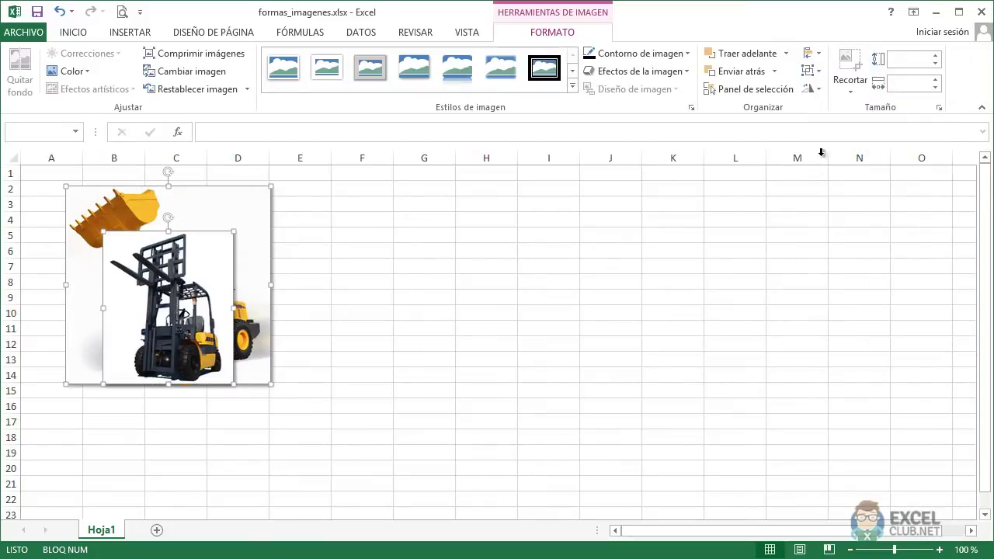
click(814, 54)
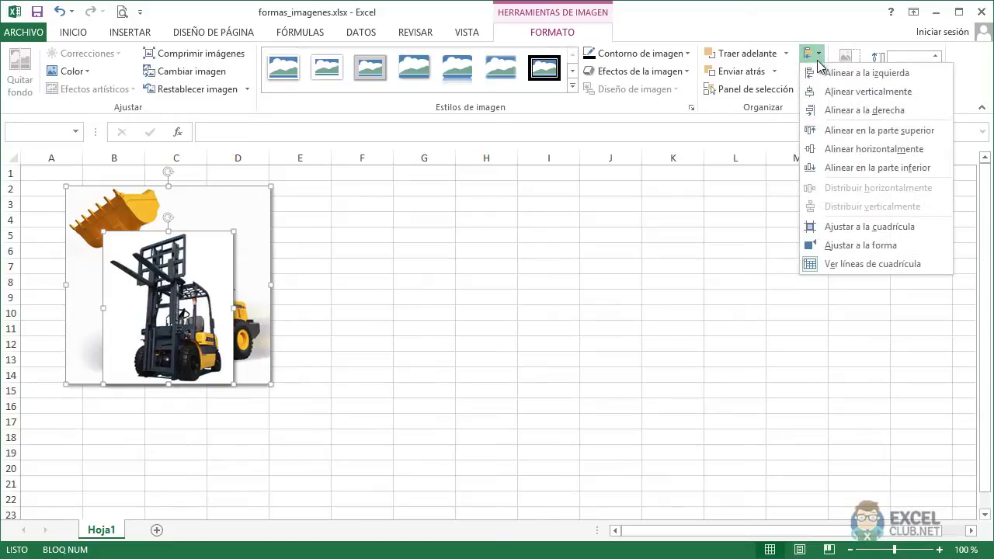
click(830, 130)
- Move the forklift onto the loader's left edge and nudge it down two steps
drag(216, 286, 179, 287)
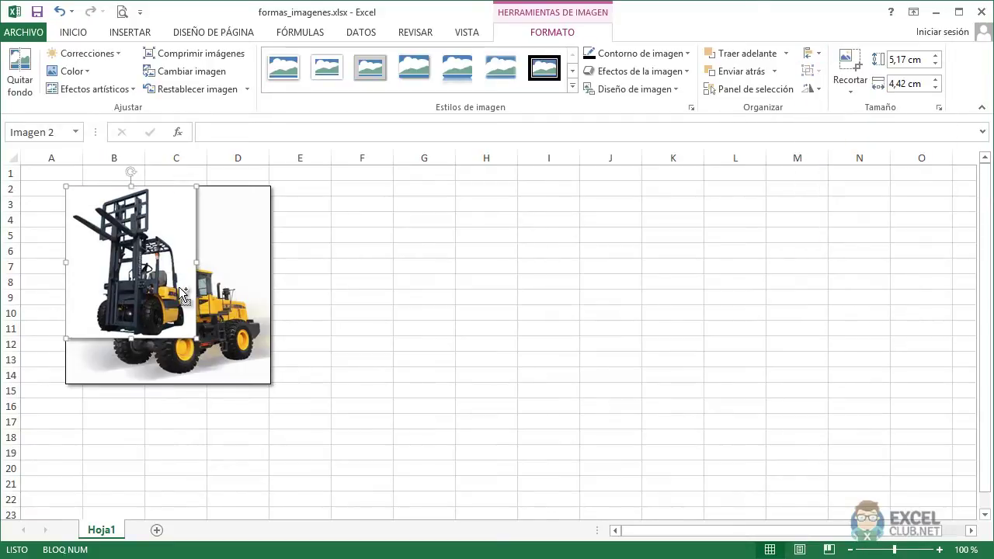
key(Down)
key(Down)
key(Down)
key(Down)
key(Down)
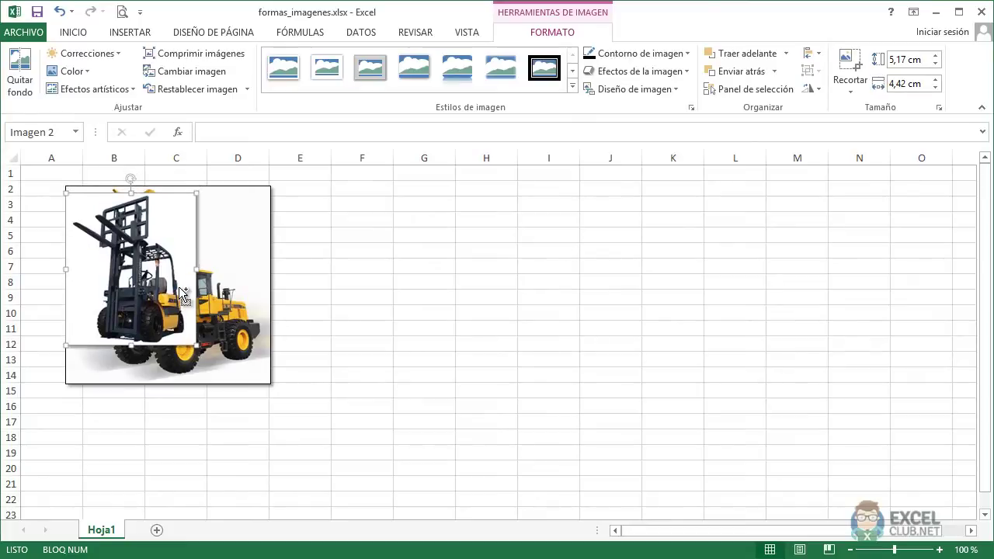
key(Down)
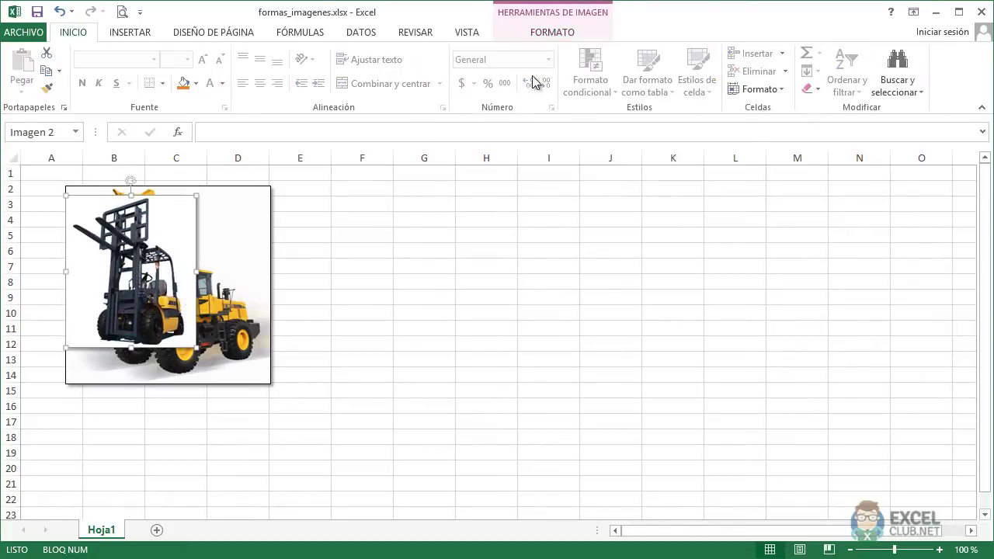
- Recolour the forklift photo to greyscale
click(567, 34)
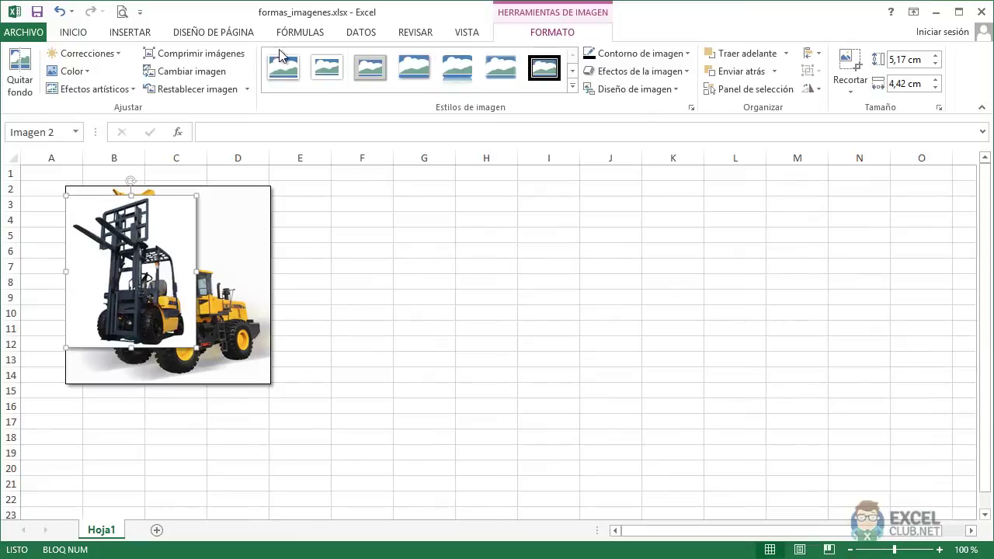
click(116, 55)
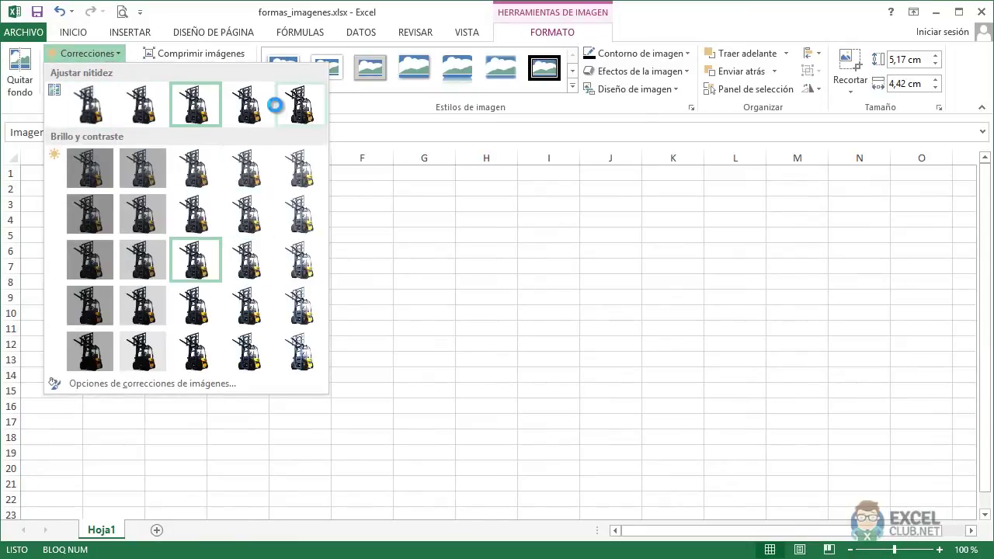
click(432, 348)
click(85, 81)
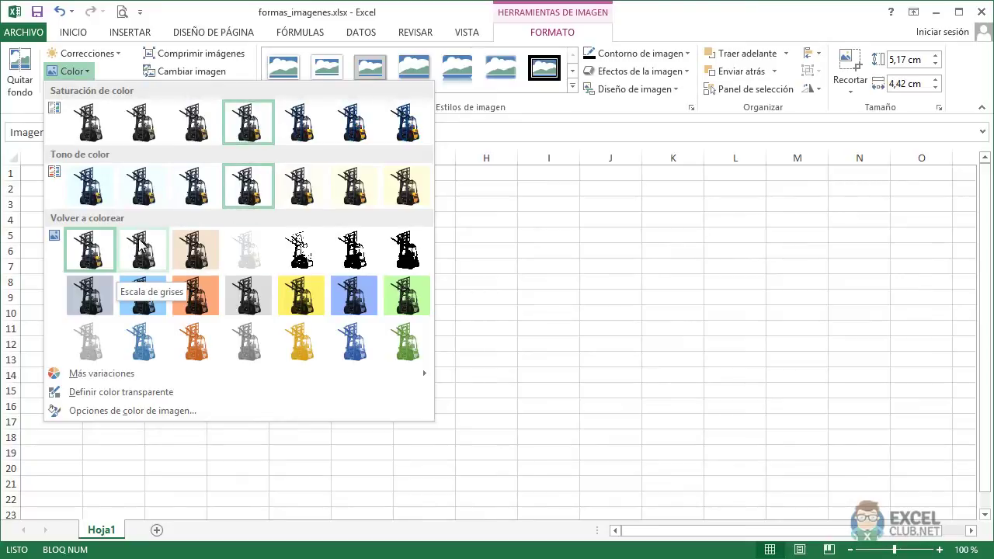
click(161, 245)
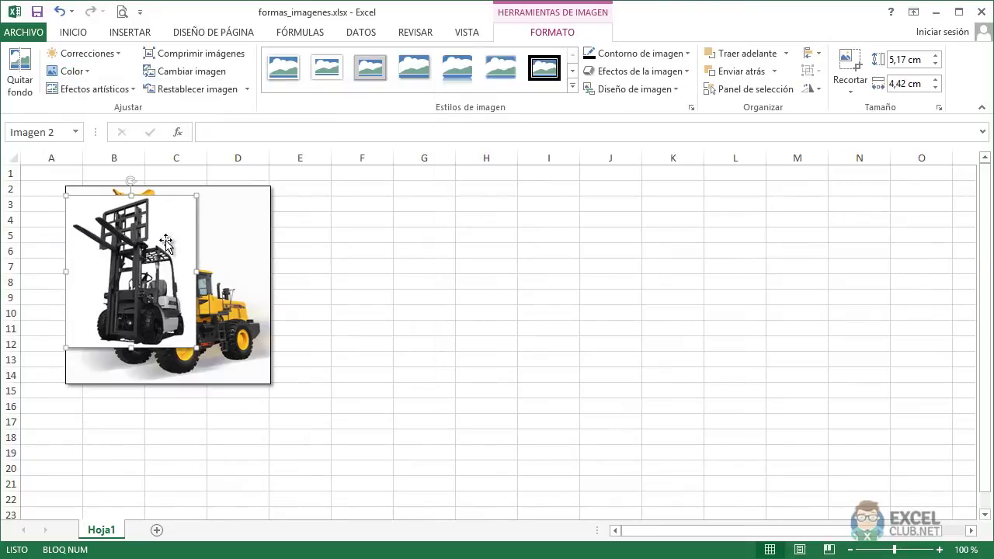
click(398, 290)
- Move the greyscale forklift photo back beside the loader, around columns E–G
drag(155, 268, 395, 282)
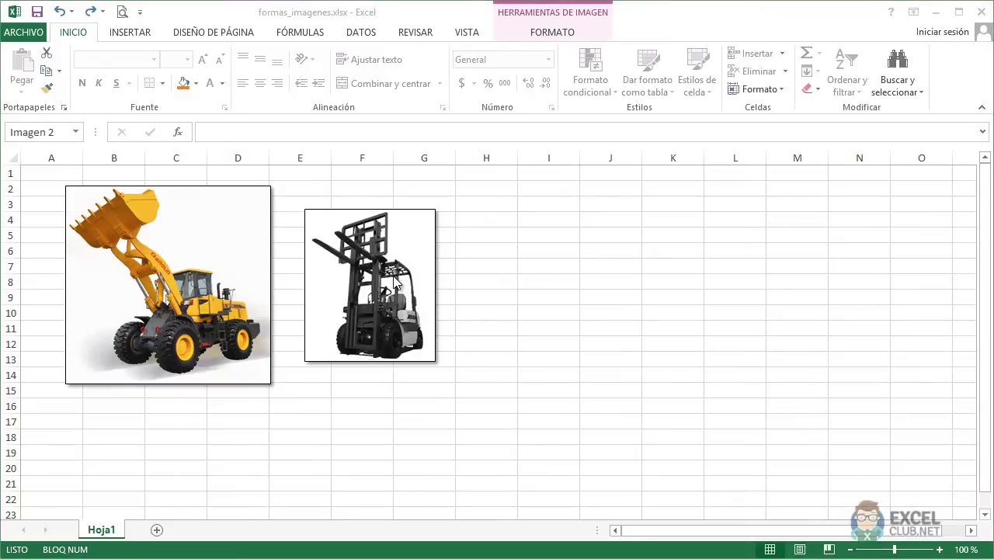
click(411, 251)
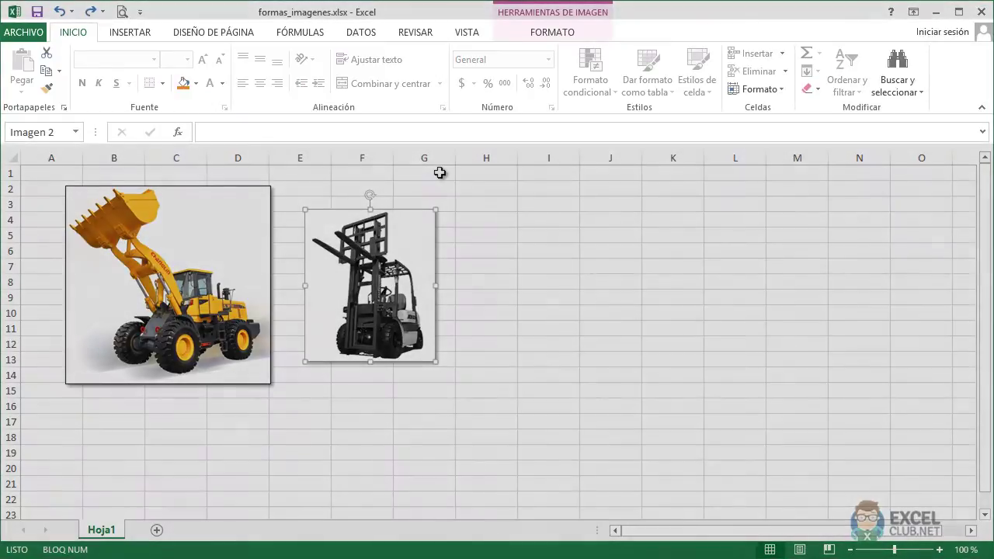
click(424, 172)
click(138, 35)
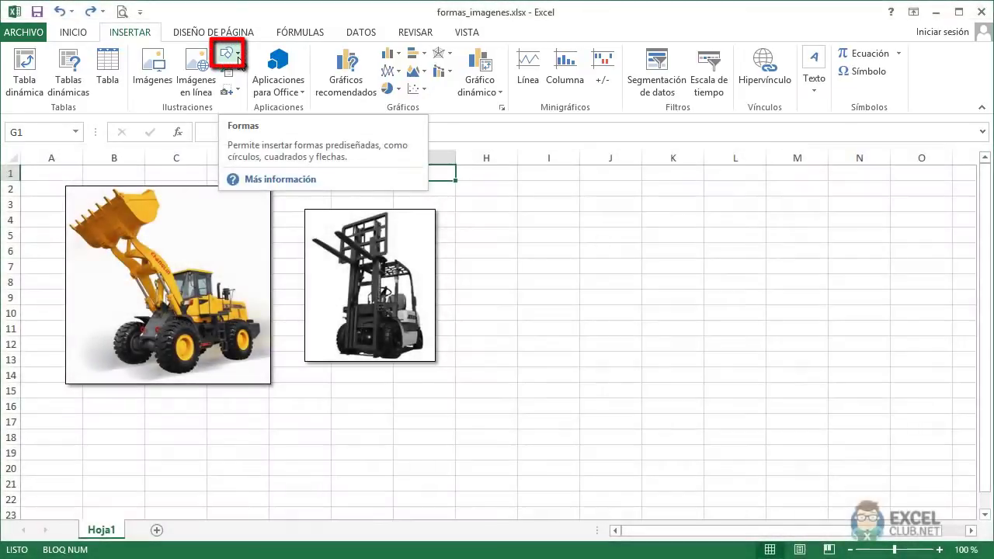
- Draw an oval constrained to a circle (Elipse 13) right of the forklift photo, in columns I–J
click(237, 59)
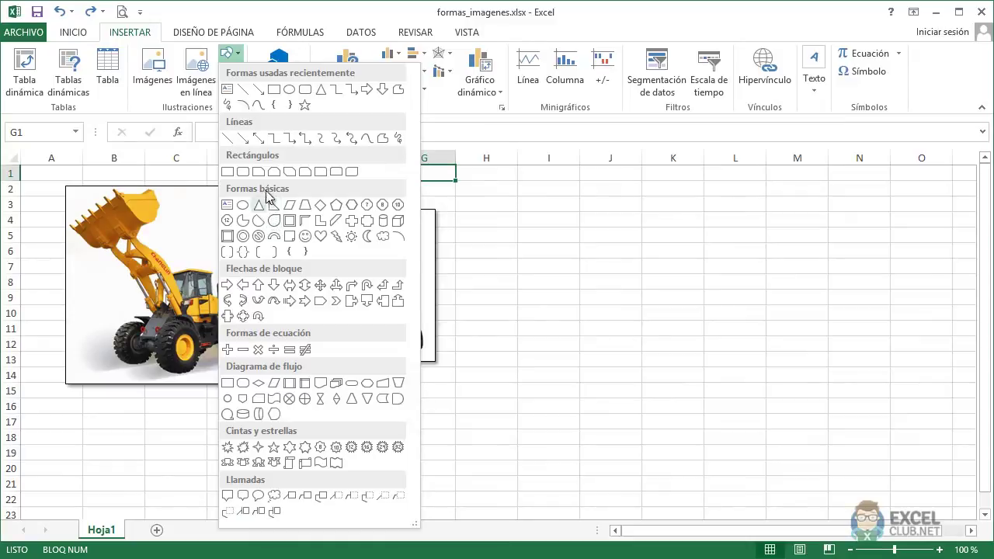
click(289, 89)
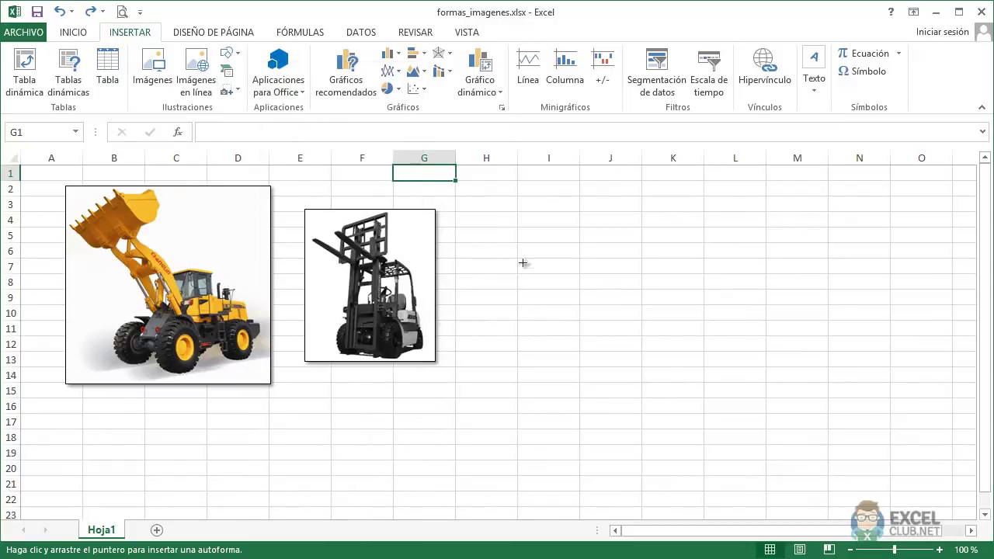
drag(523, 241, 755, 332)
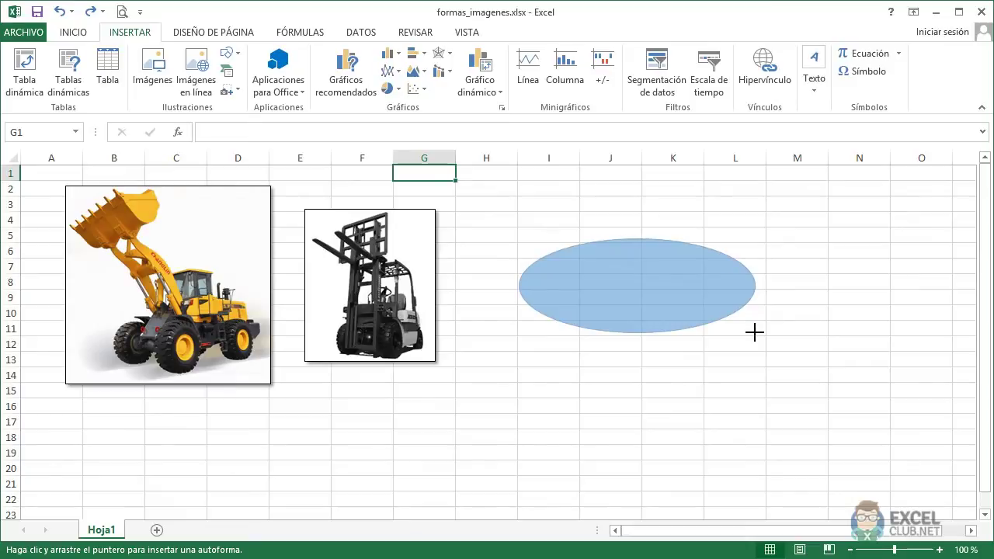
shift+drag(755, 333, 748, 358)
drag(677, 405, 580, 314)
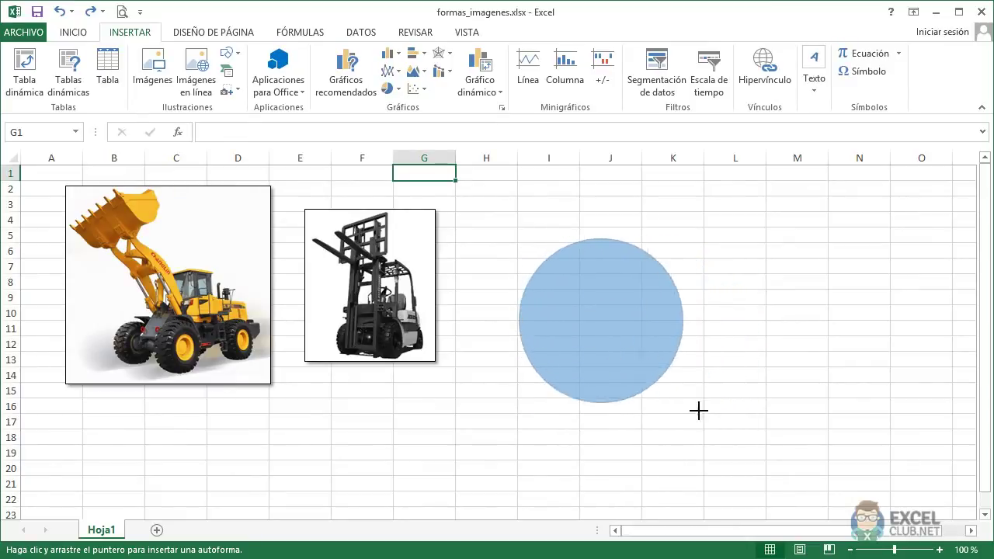
mouse_move(580, 314)
mouse_down()
mouse_move(692, 396)
mouse_move(557, 325)
mouse_move(581, 353)
mouse_up()
- Draw a square in columns K–L, tilt it about 20° clockwise and enlarge it to 4,28 × 4,28 cm
click(148, 37)
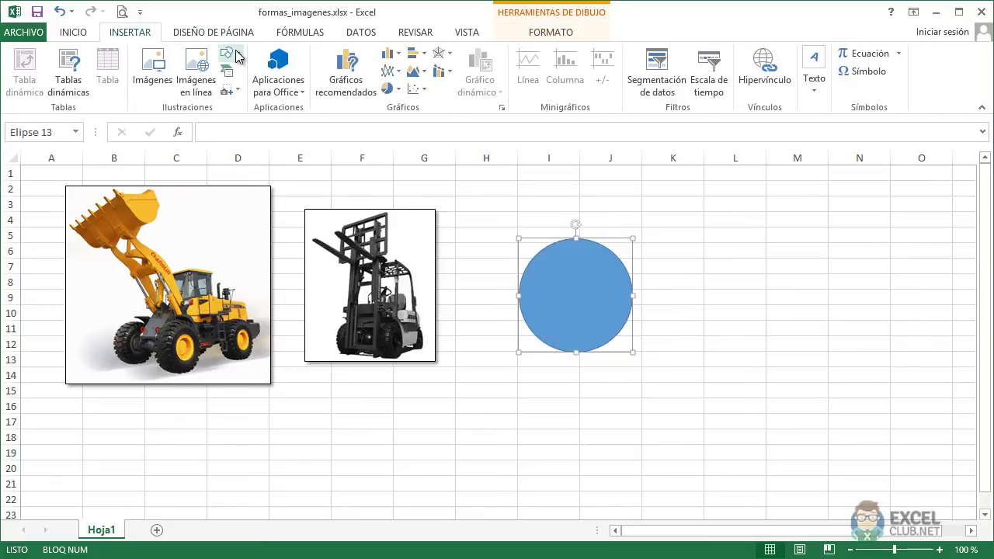
click(226, 53)
click(264, 85)
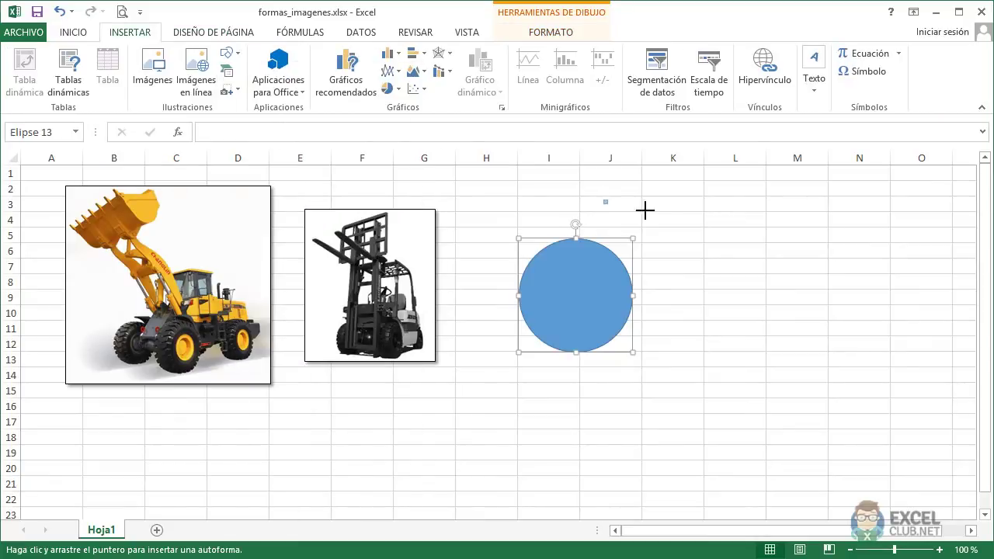
mouse_move(645, 210)
mouse_down()
mouse_move(894, 295)
mouse_move(792, 378)
mouse_up()
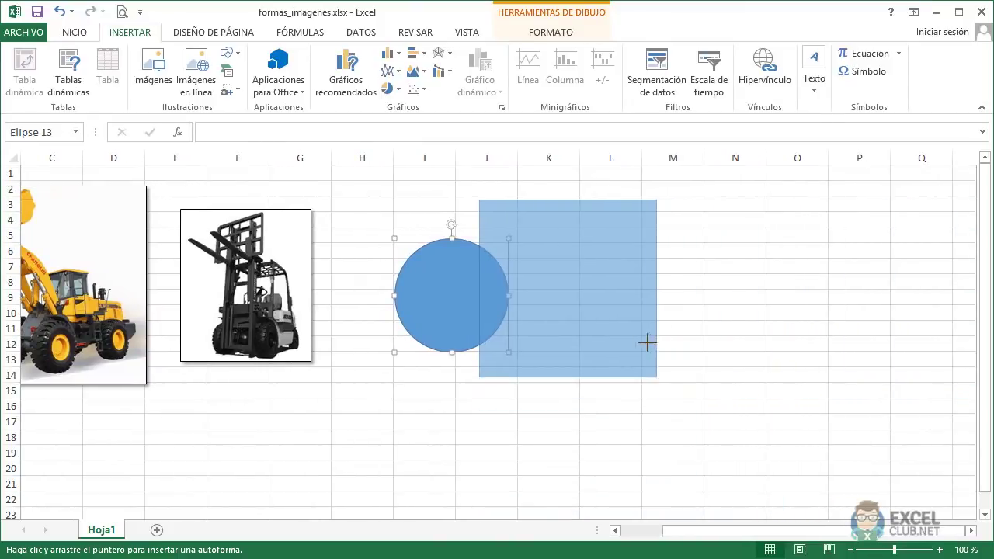
drag(792, 379, 510, 279)
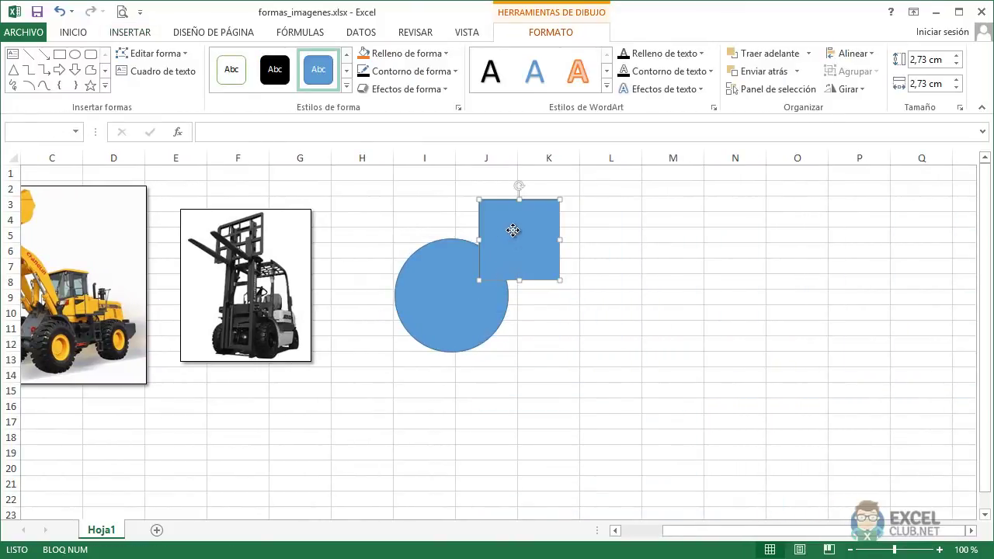
drag(512, 227, 595, 231)
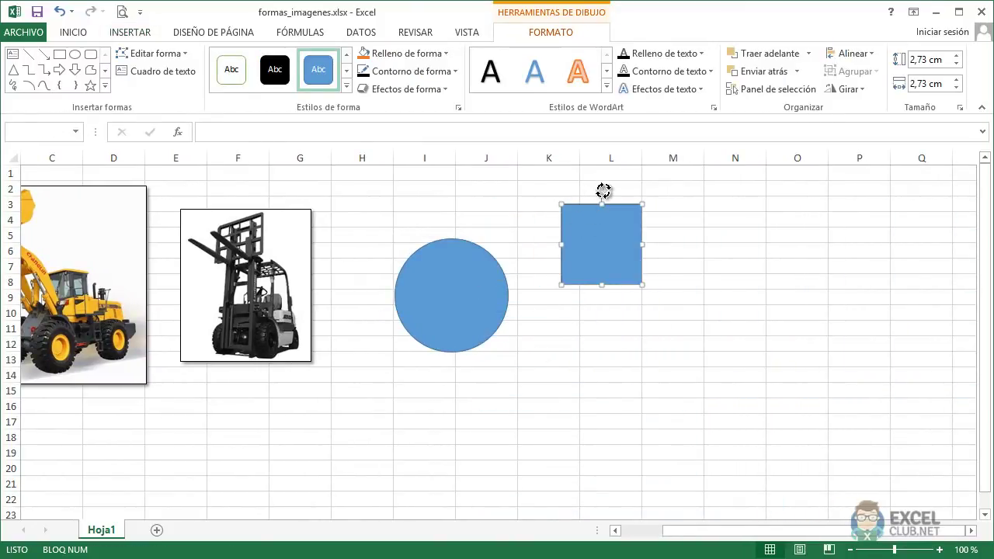
drag(604, 190, 630, 240)
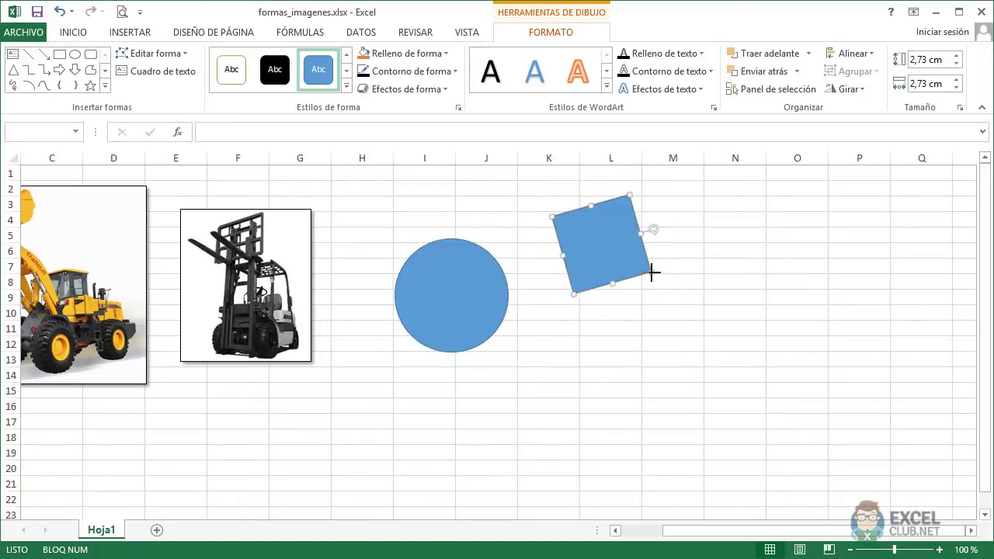
drag(652, 273, 688, 315)
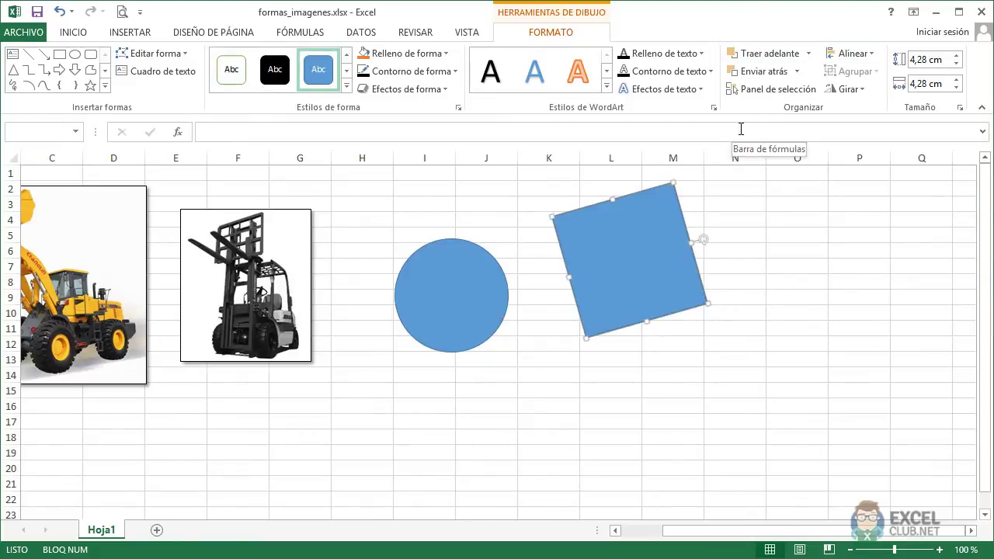
- Try a light yellow fill and dark green outline, then give the square an orange preset shape style
click(405, 52)
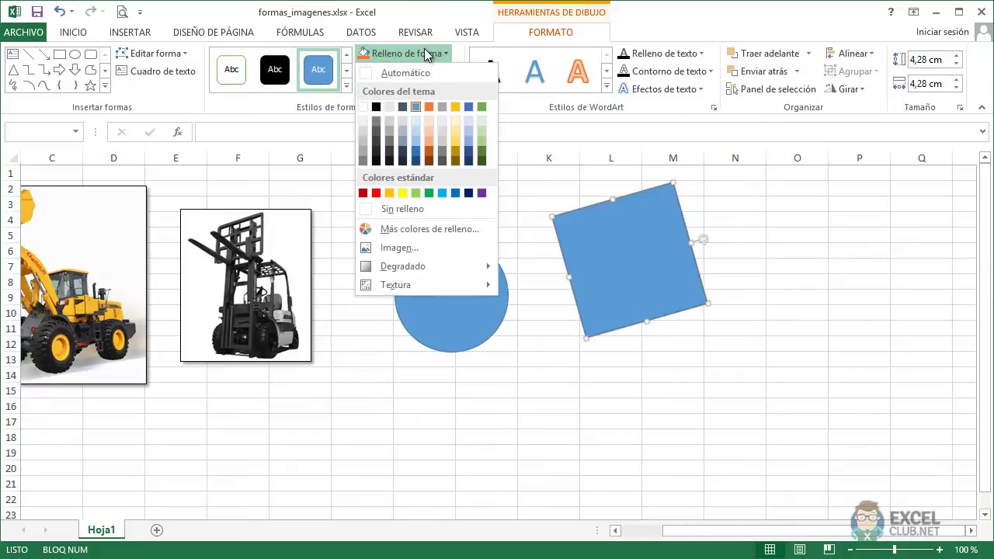
click(455, 123)
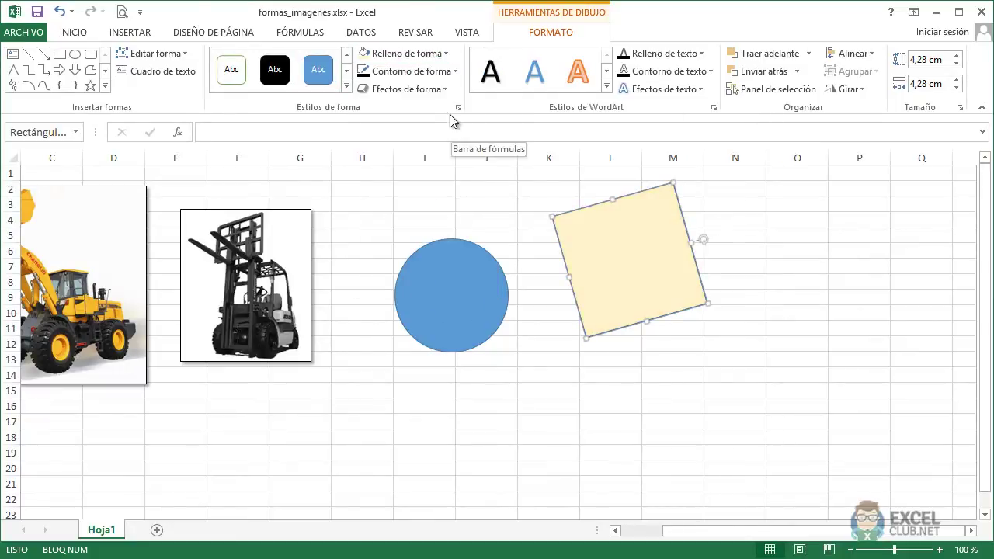
click(451, 71)
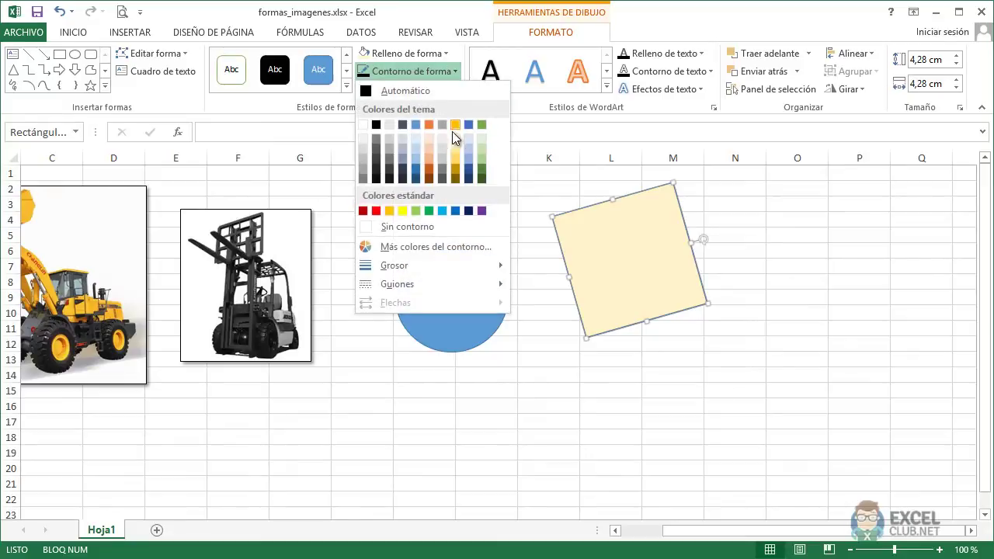
click(478, 179)
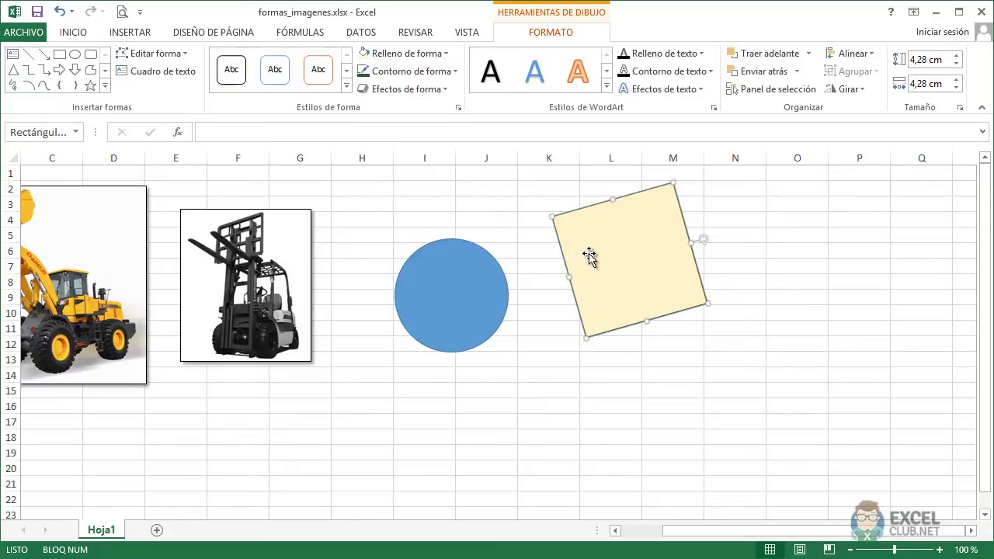
click(346, 88)
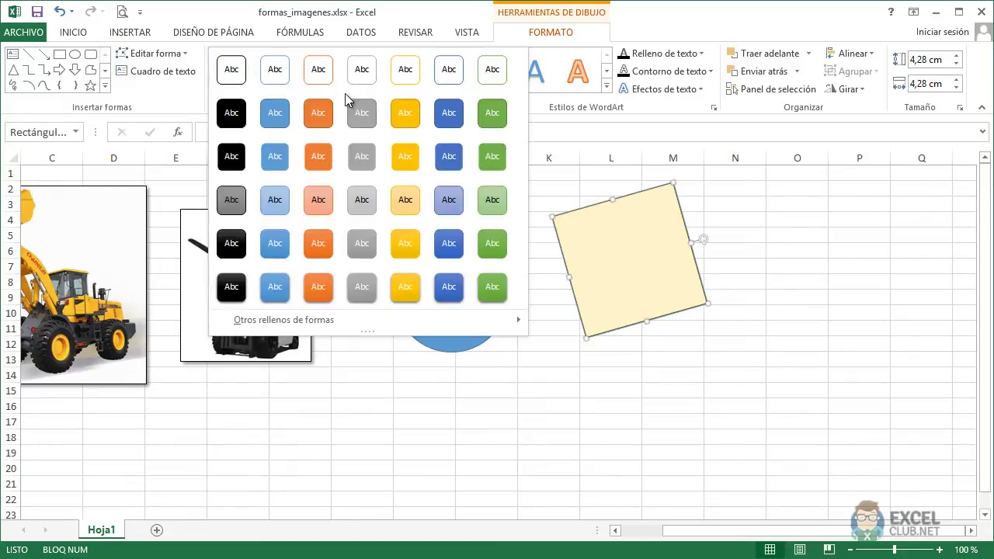
click(325, 158)
- Add a text box inside the blue circle for the CÍRCULO label
click(626, 403)
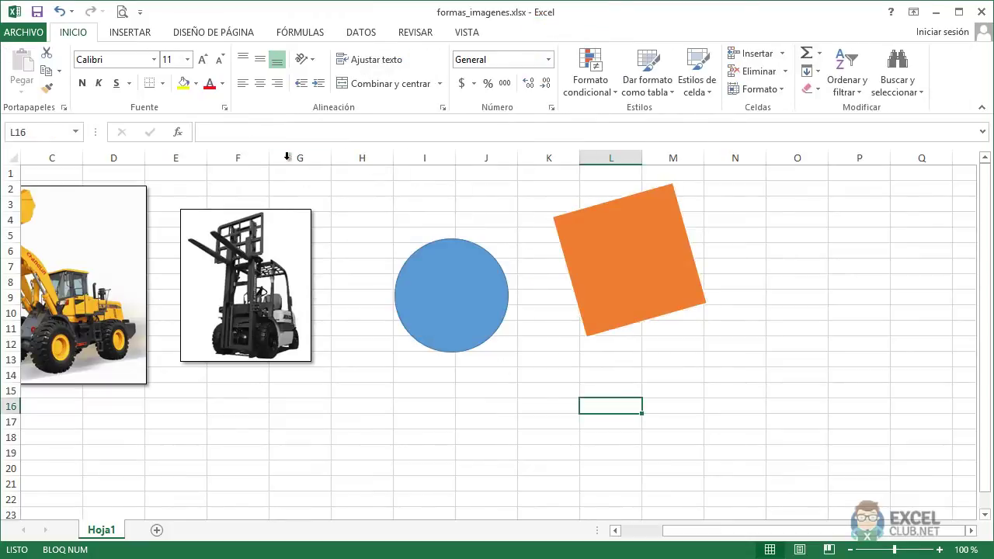
click(159, 37)
click(229, 52)
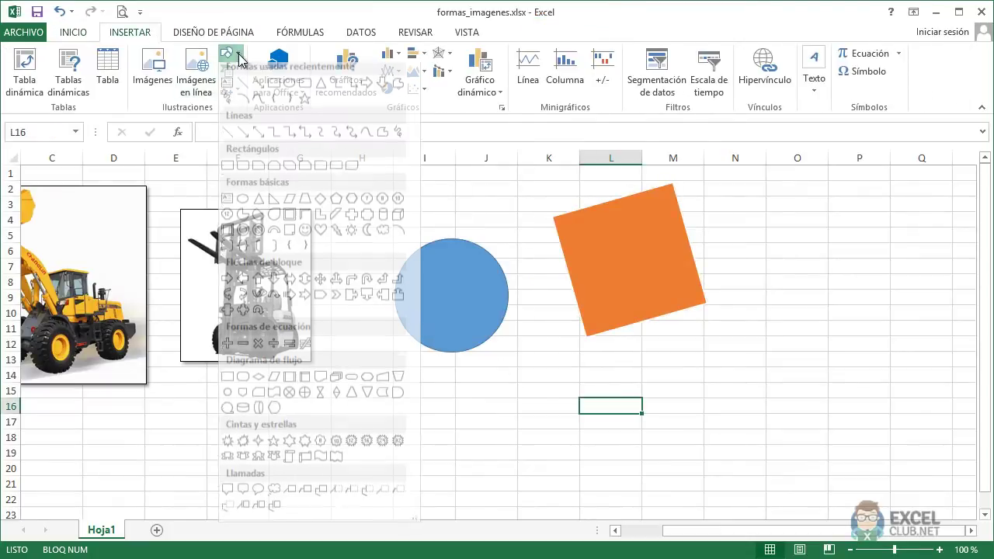
click(226, 91)
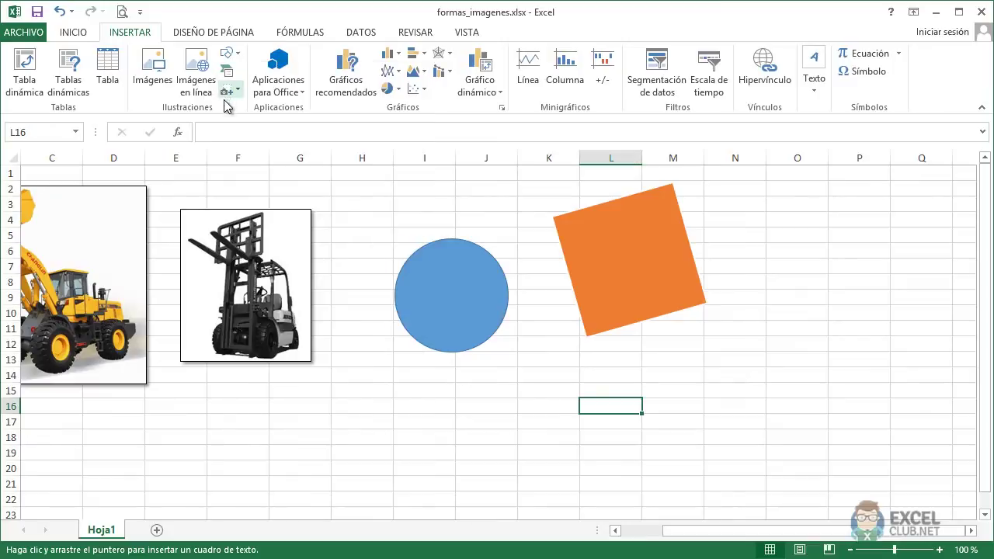
click(447, 317)
text(CÍRCULO)
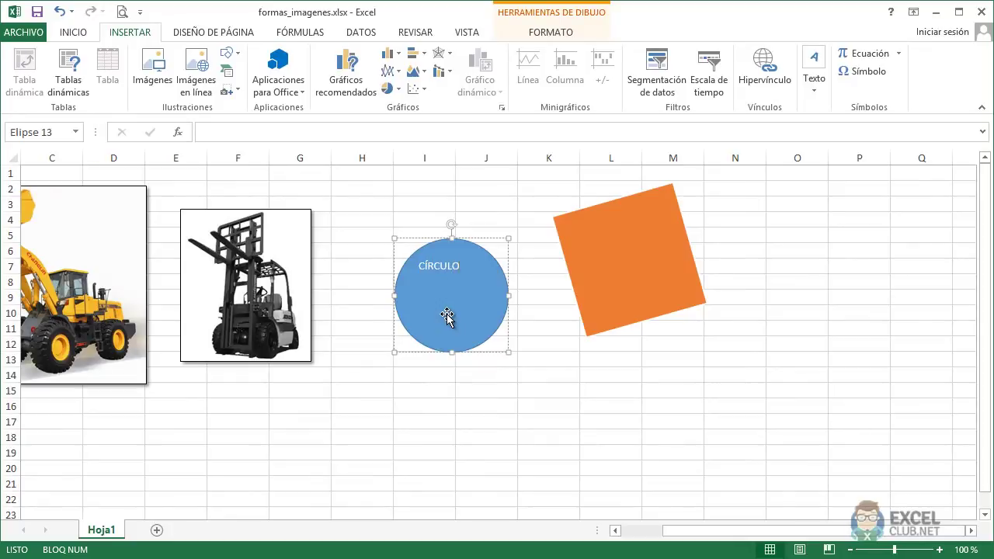
- Centre the CÍRCULO text horizontally and vertically, set it to size 16 and colour it white
double_click(437, 265)
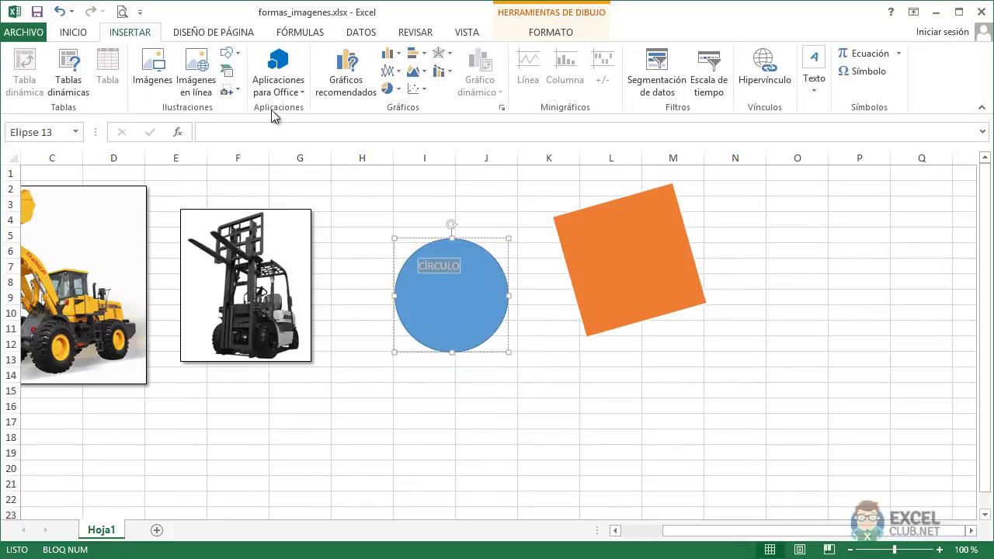
click(82, 34)
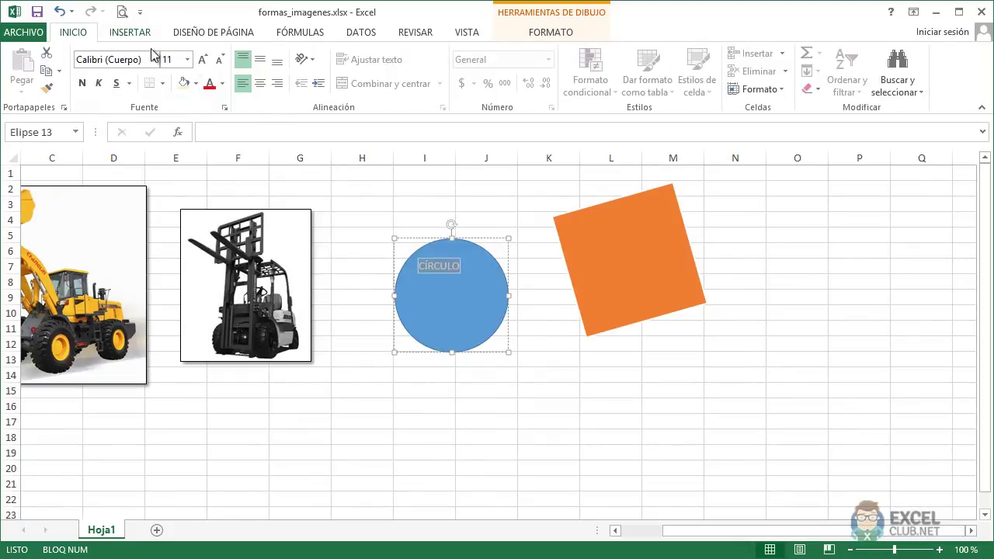
click(261, 84)
click(260, 59)
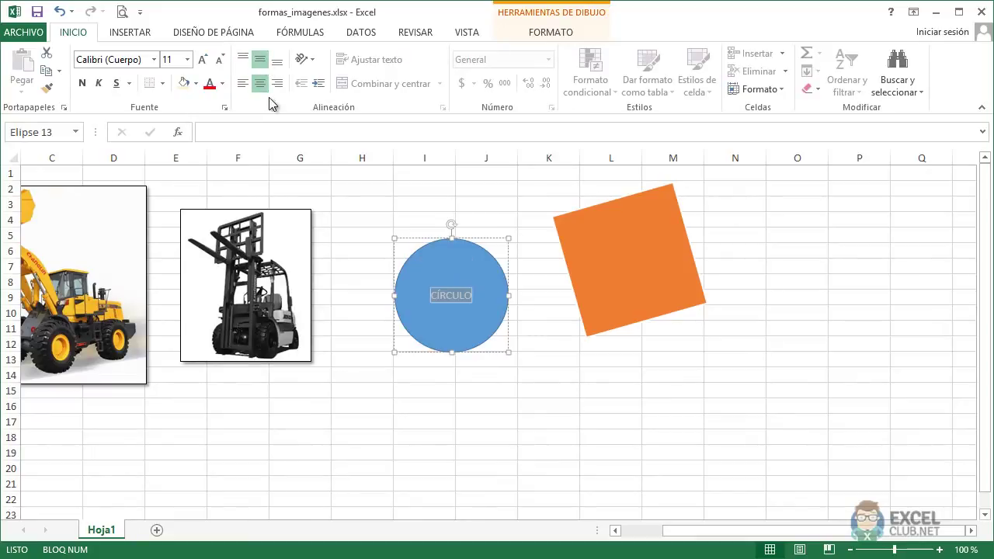
click(202, 60)
click(202, 60)
click(202, 60)
click(201, 60)
click(202, 60)
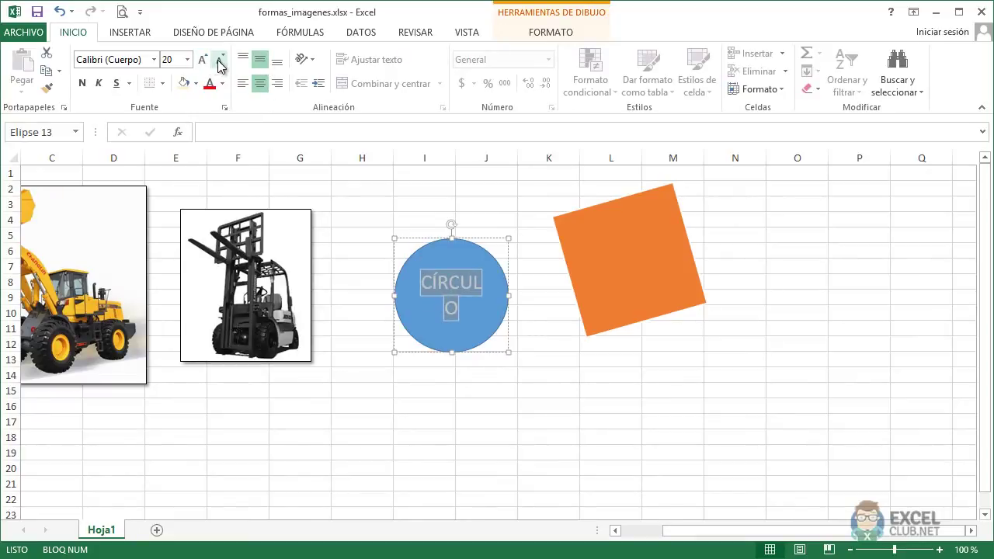
click(220, 60)
click(220, 60)
click(222, 83)
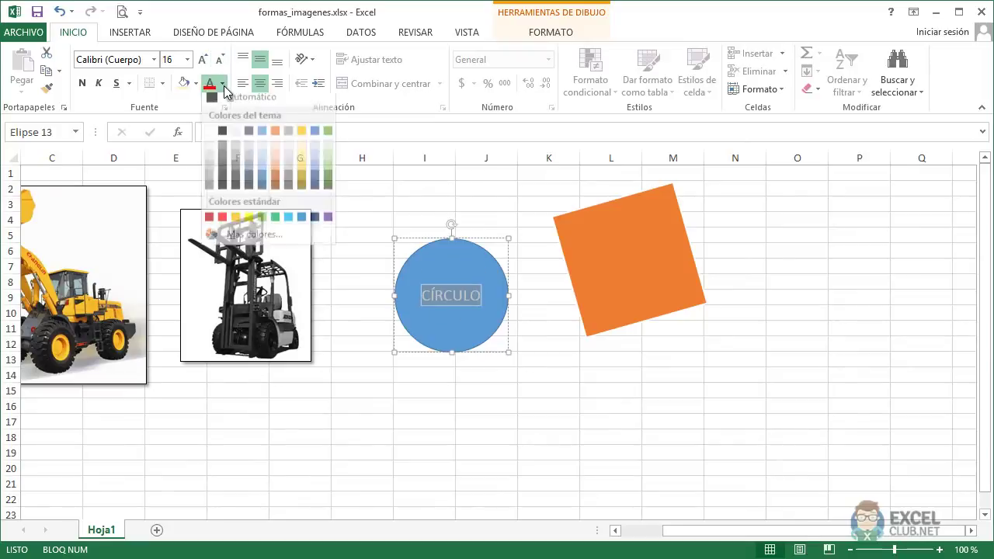
click(215, 136)
- Move the labelled circle down beneath the orange square, around columns J–K
click(573, 352)
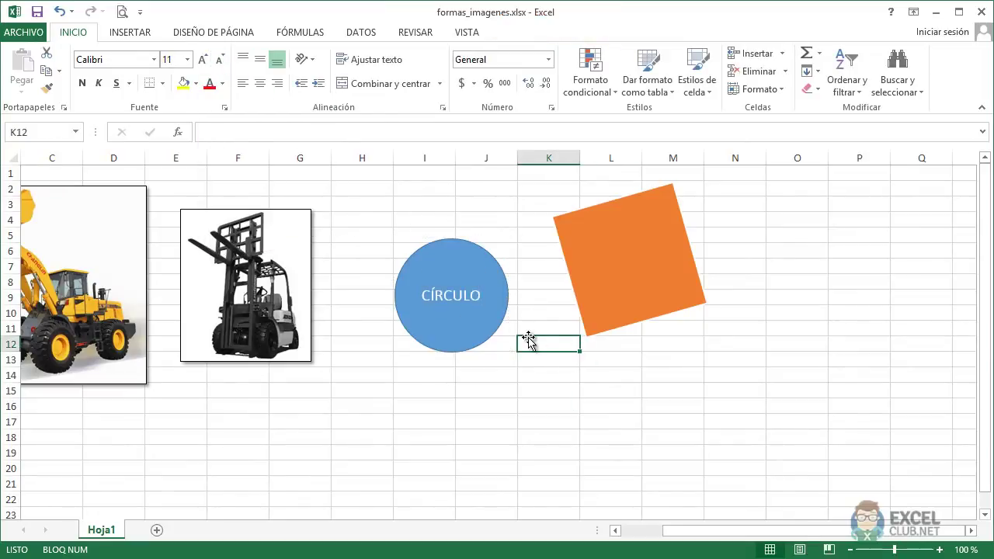
mouse_move(498, 318)
mouse_down()
mouse_move(469, 421)
mouse_move(587, 438)
mouse_up()
click(647, 402)
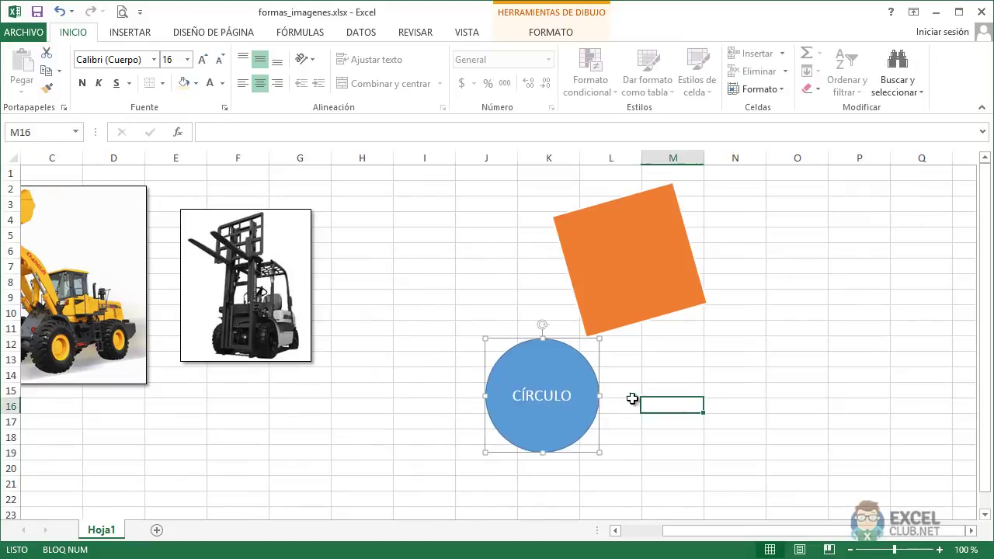
click(579, 404)
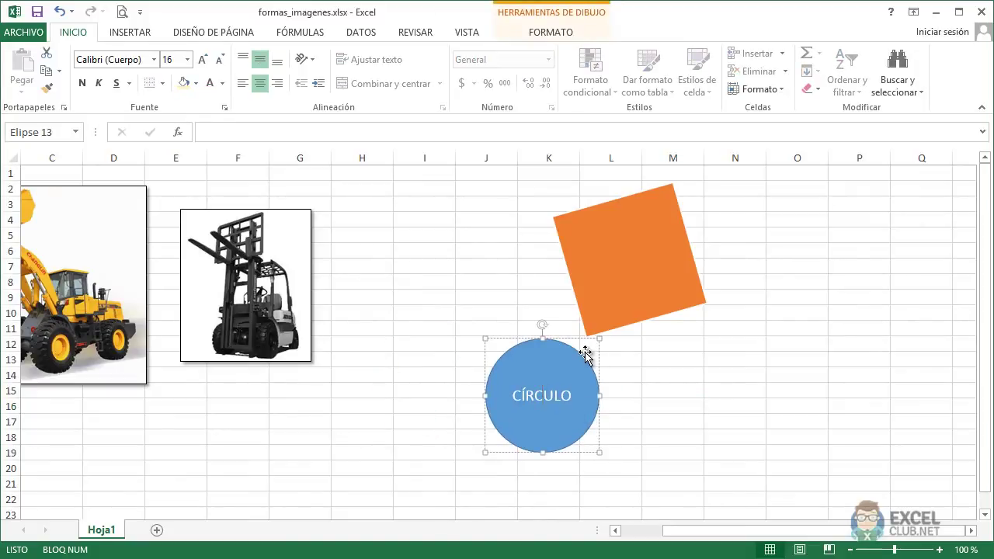
click(628, 332)
click(130, 33)
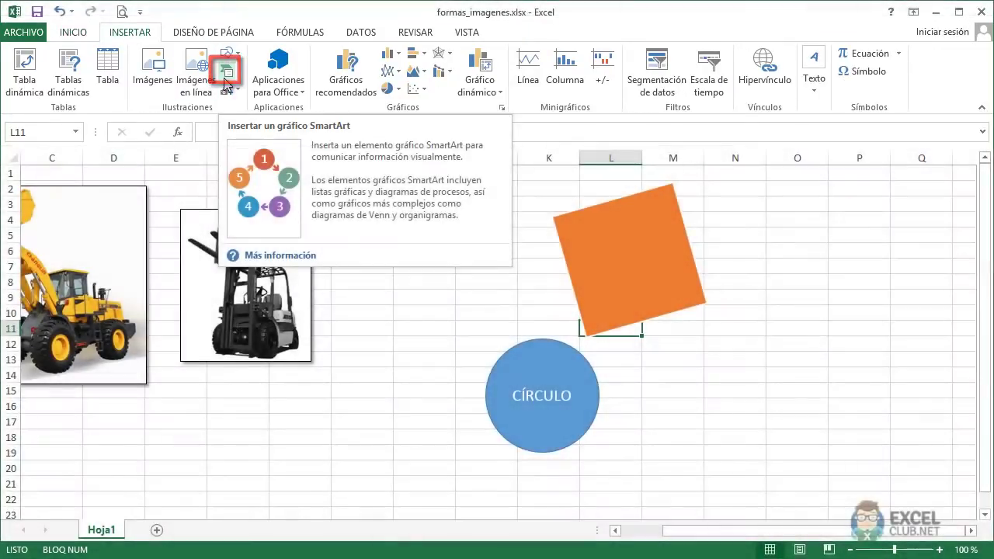
- Insert the SmartArt layout 'Jerarquía con imágenes en círculos' and drag it up beside the forklift photo
click(225, 78)
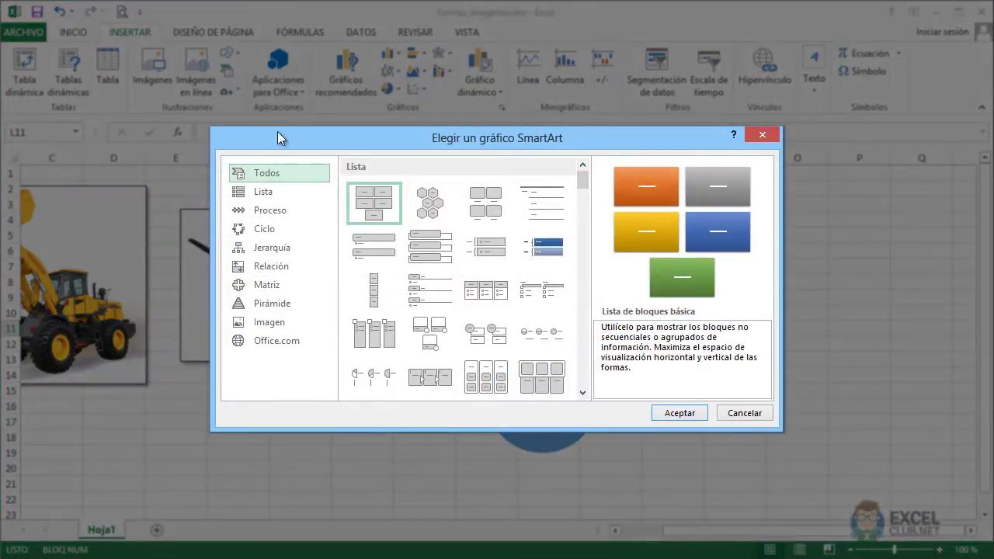
click(284, 191)
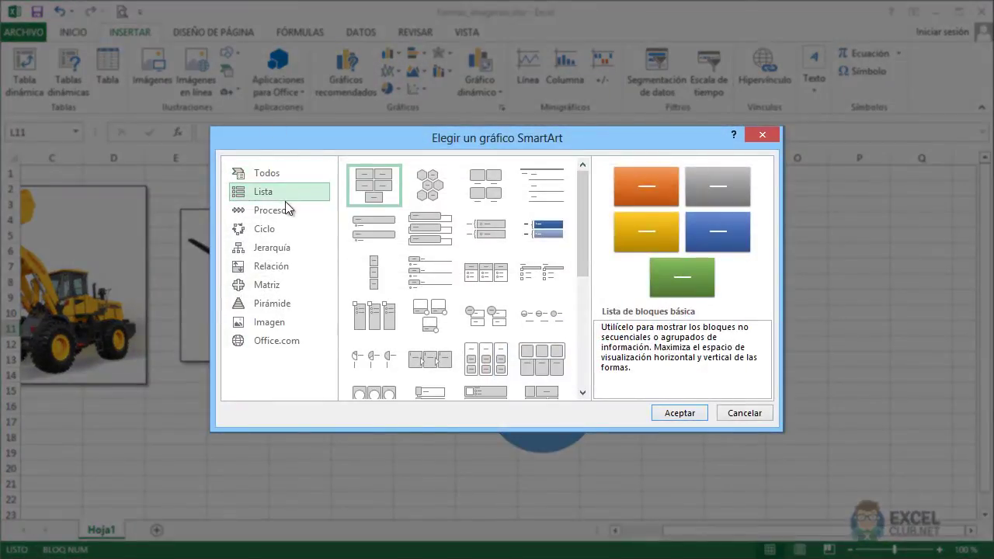
click(282, 215)
click(280, 227)
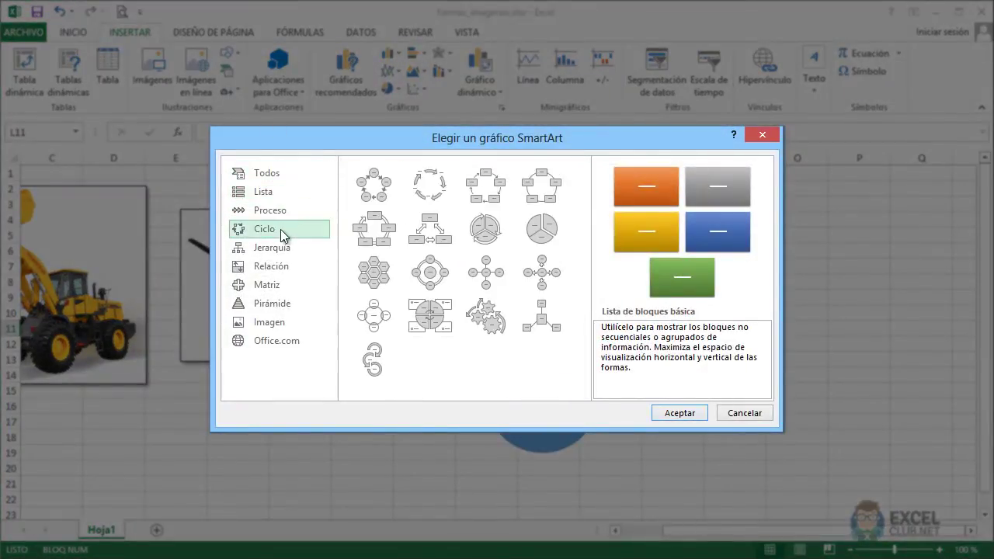
click(278, 242)
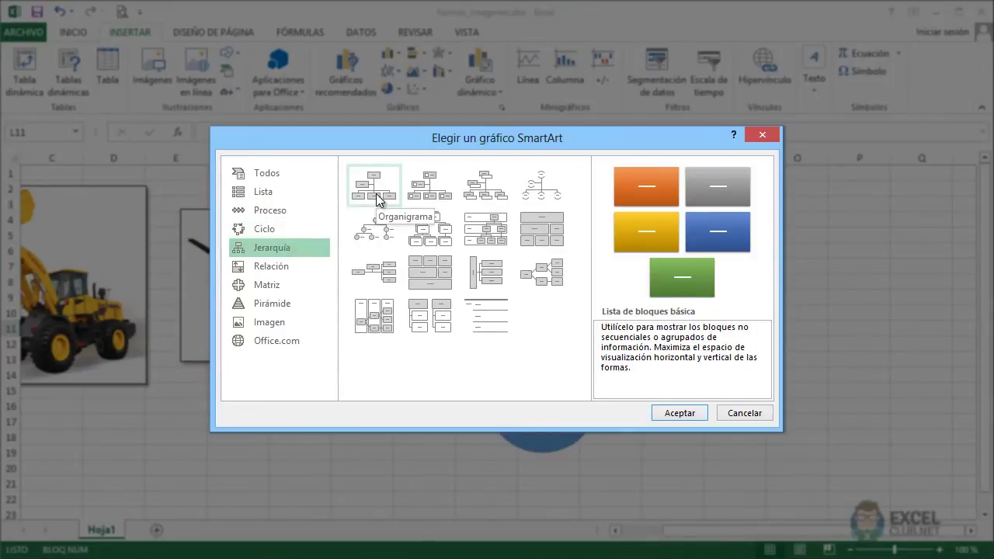
click(376, 230)
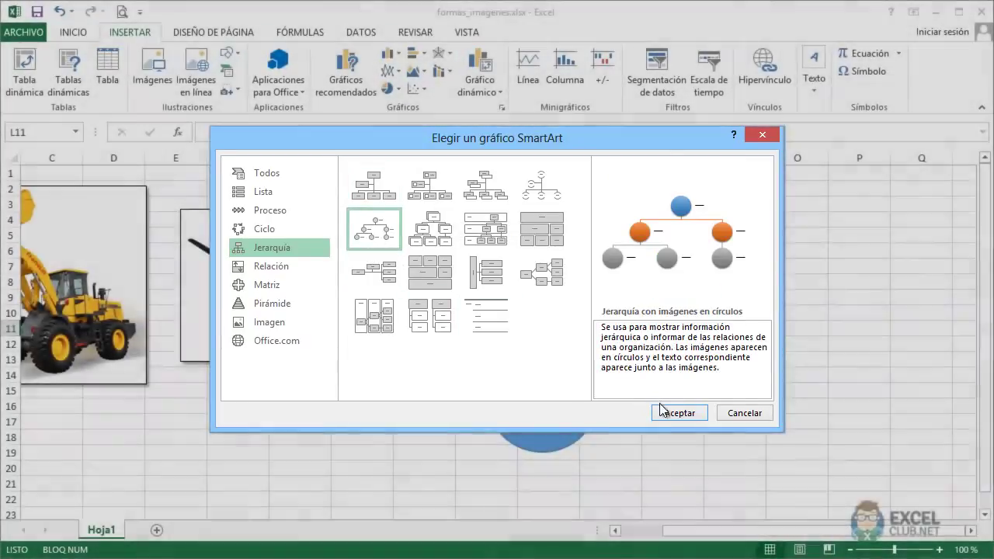
click(669, 412)
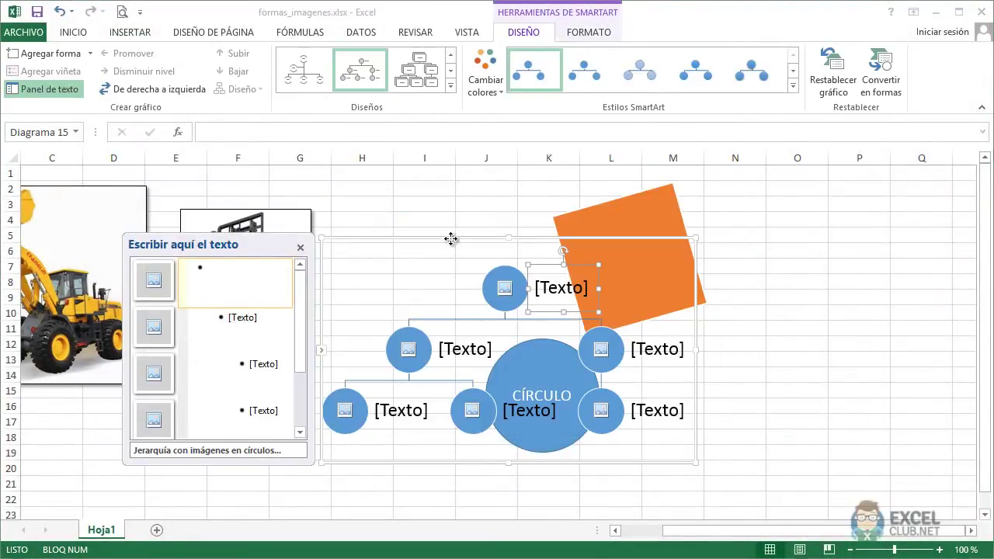
mouse_move(453, 236)
mouse_down()
mouse_move(602, 218)
mouse_move(690, 258)
mouse_up()
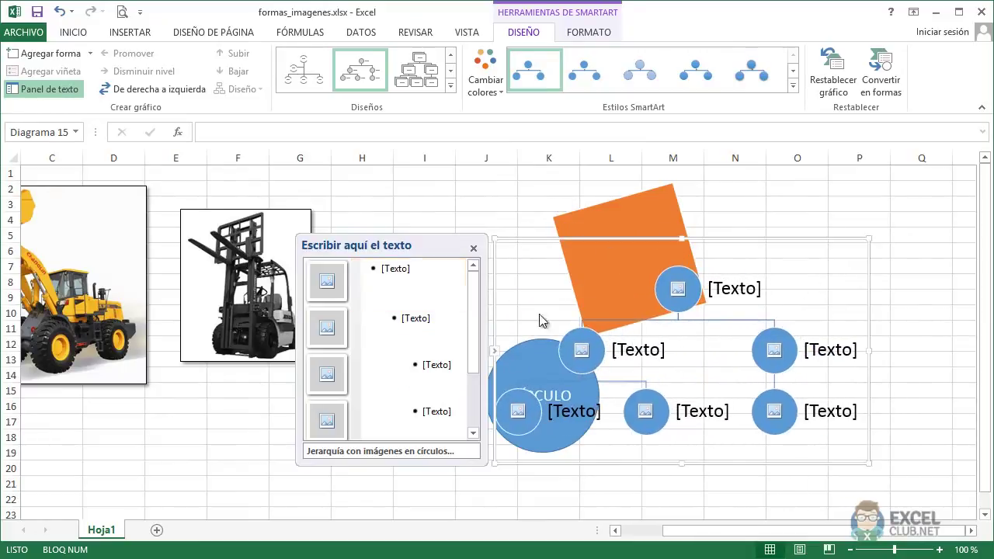
- Label the top node 'Gerente General'
click(716, 291)
text(Gener)
key(BackSpace)
key(BackSpace)
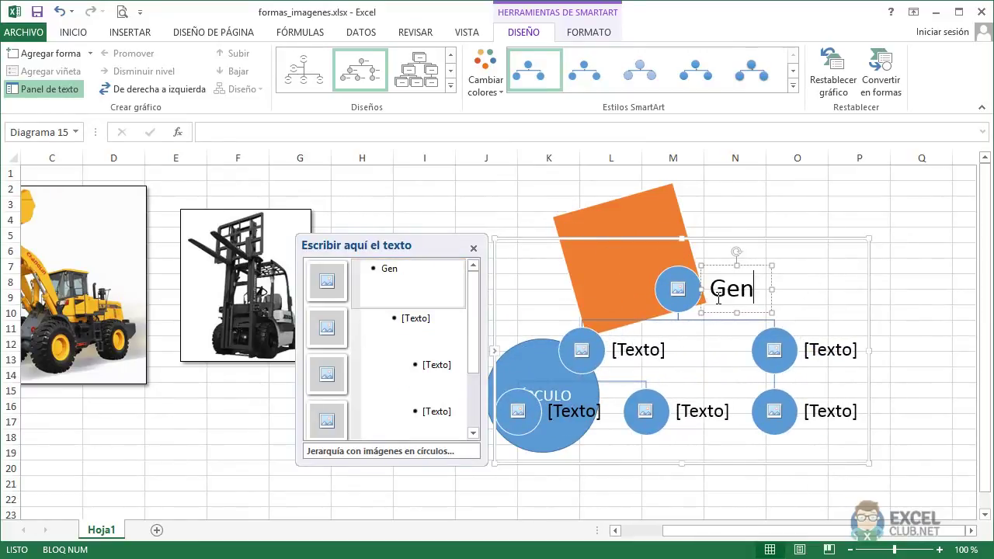
text(rente)
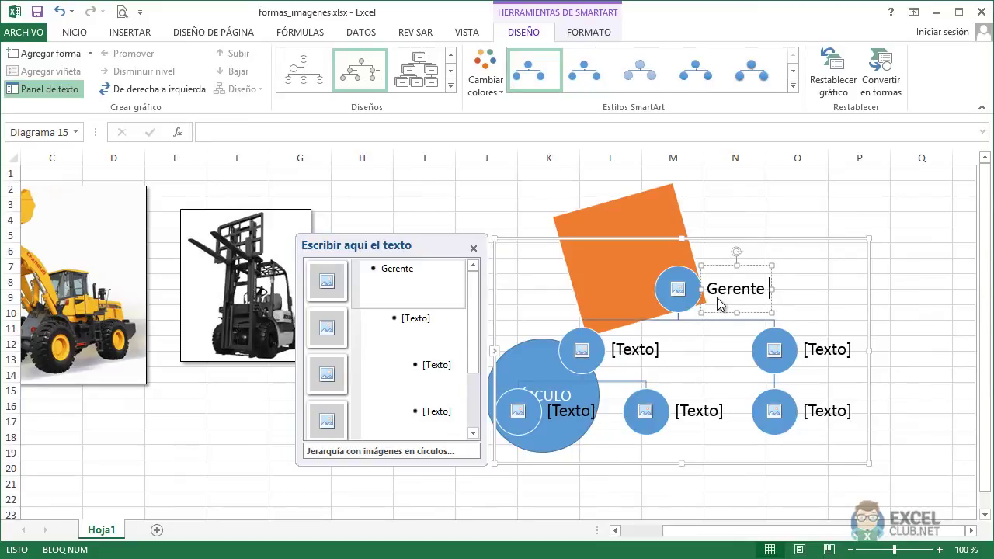
text( g)
key(BackSpace)
text(General)
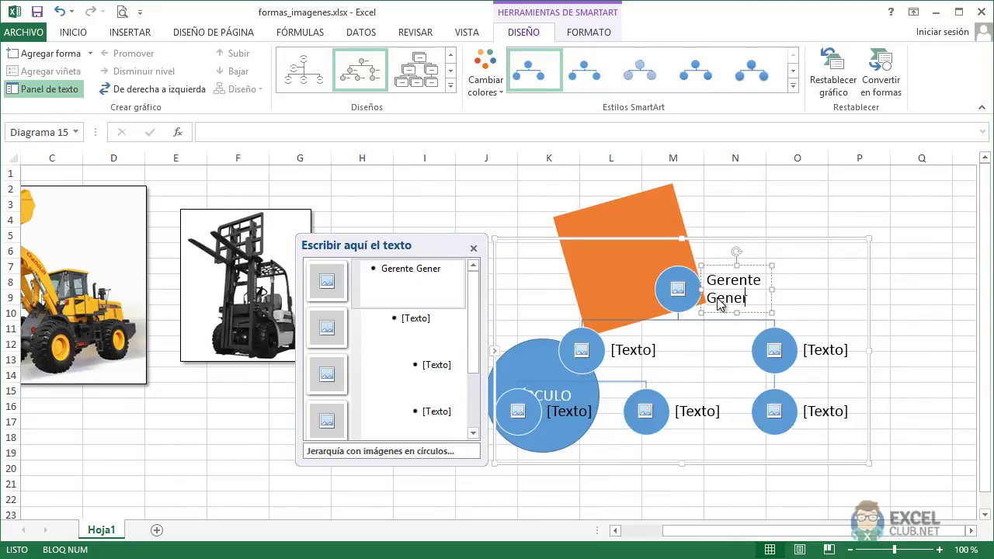
- Label the second-level nodes 'Gerente de operaciones' and 'Gerente de finanzas', then open picture insertion for finanzas
click(624, 350)
text(Gere)
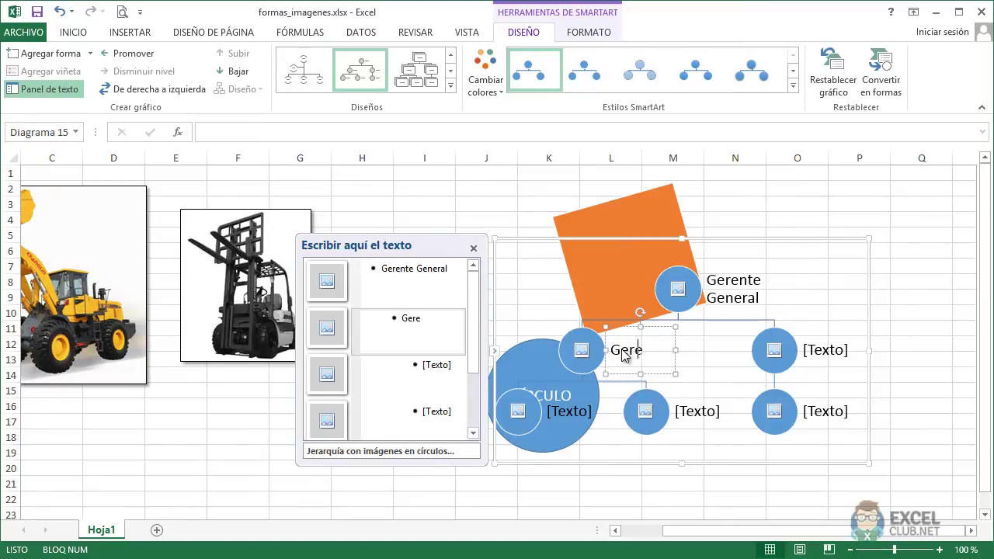
text(nte de o)
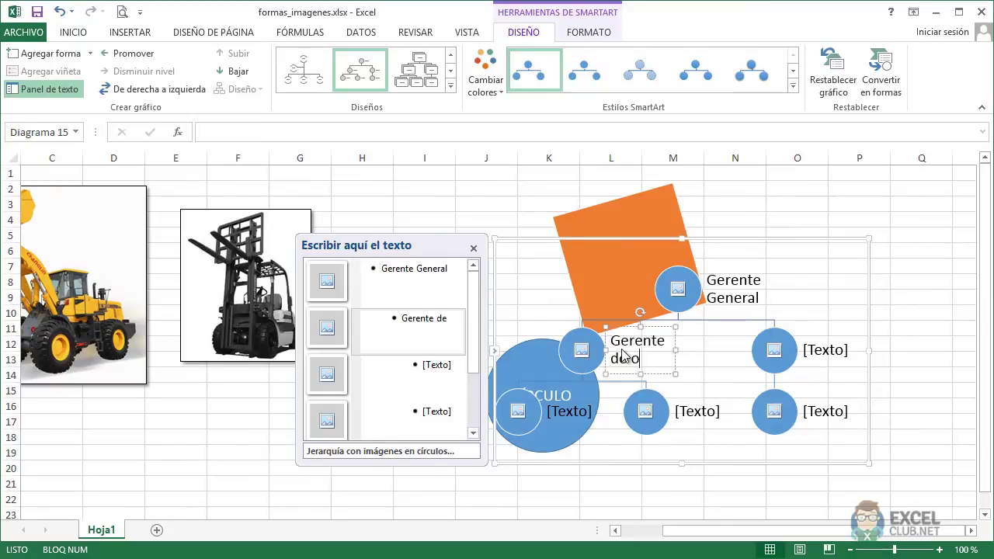
text(peracione)
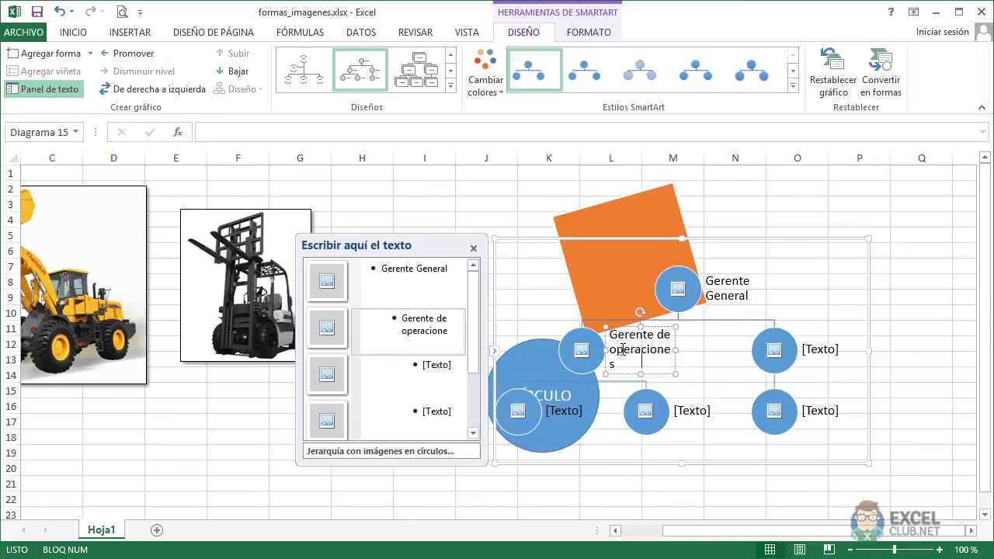
text(s)
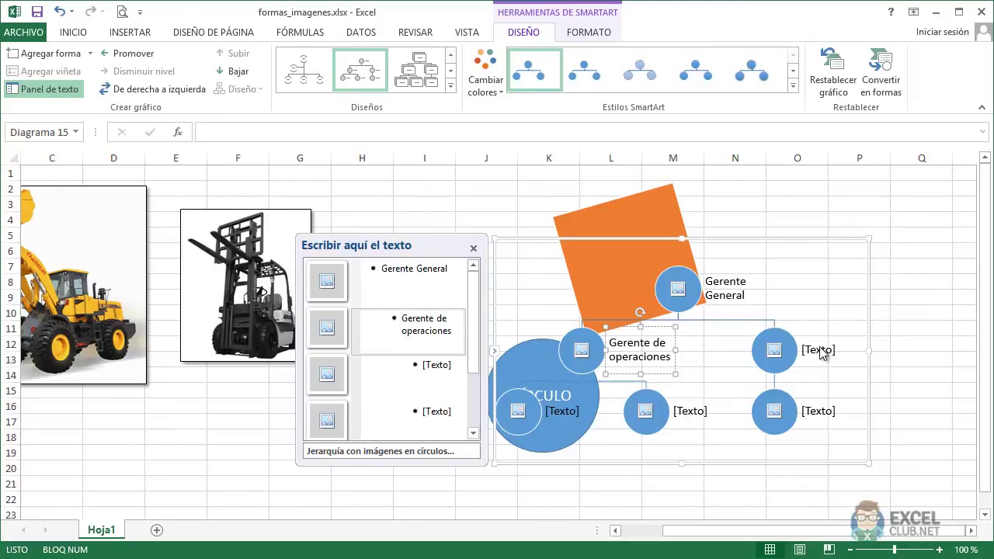
click(820, 351)
text(Gere)
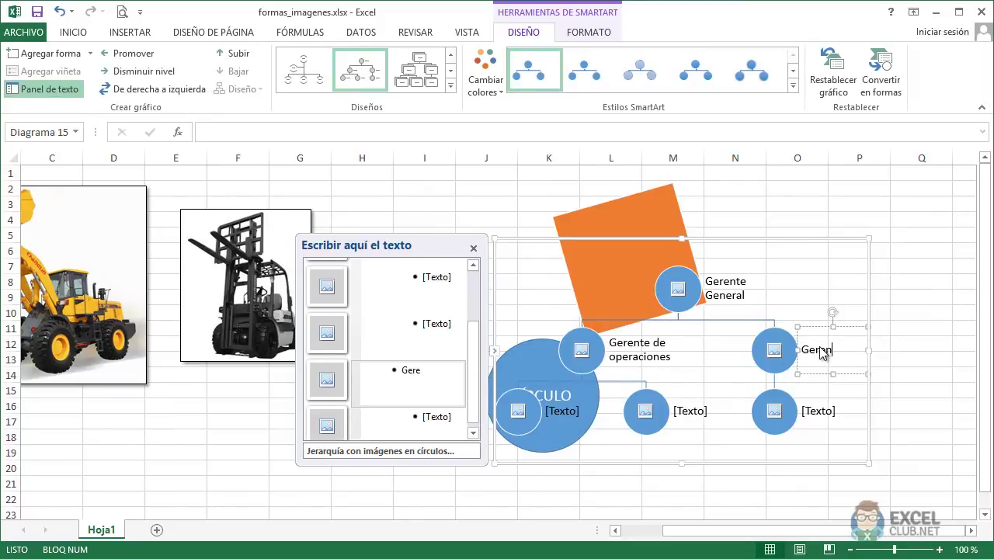
text(nte de)
text( finanzas)
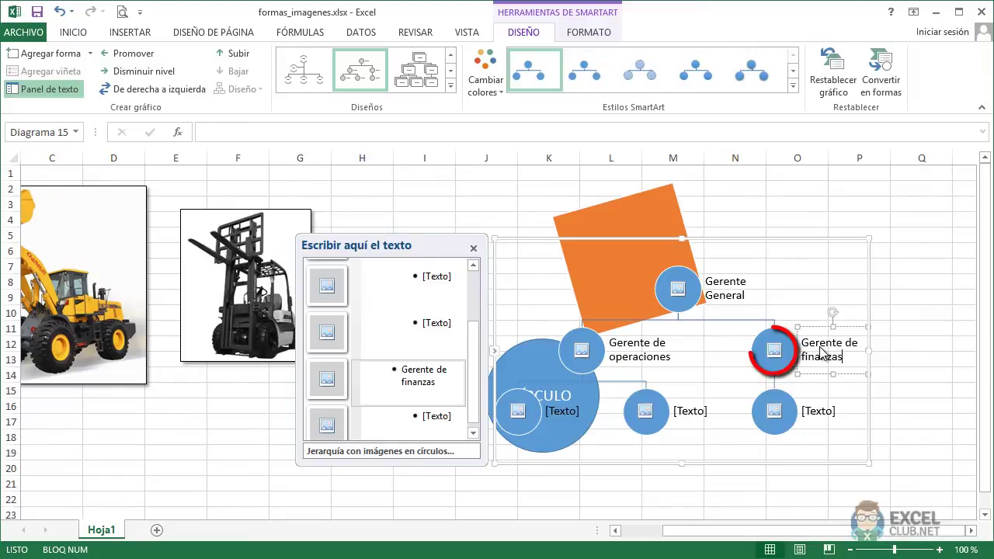
click(778, 360)
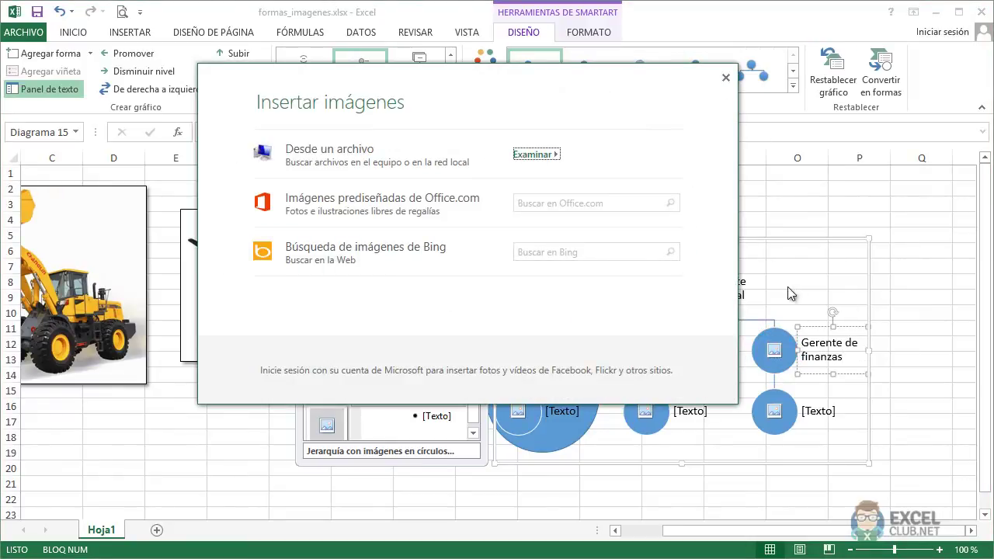
- Close Insertar imágenes without a picture and add an 'Otra' child node under the finanzas branch
click(726, 78)
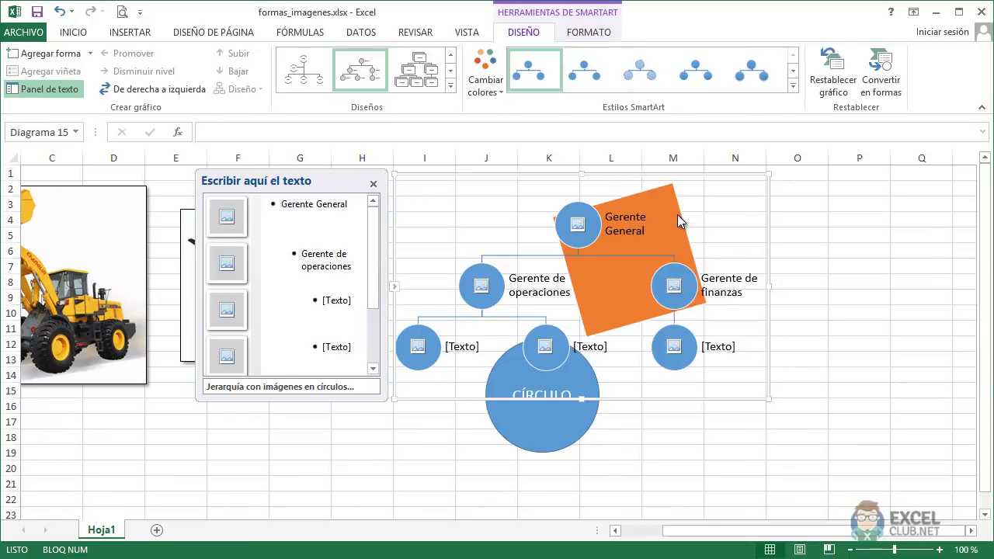
click(545, 346)
scroll(310, 295, down, 2)
click(351, 343)
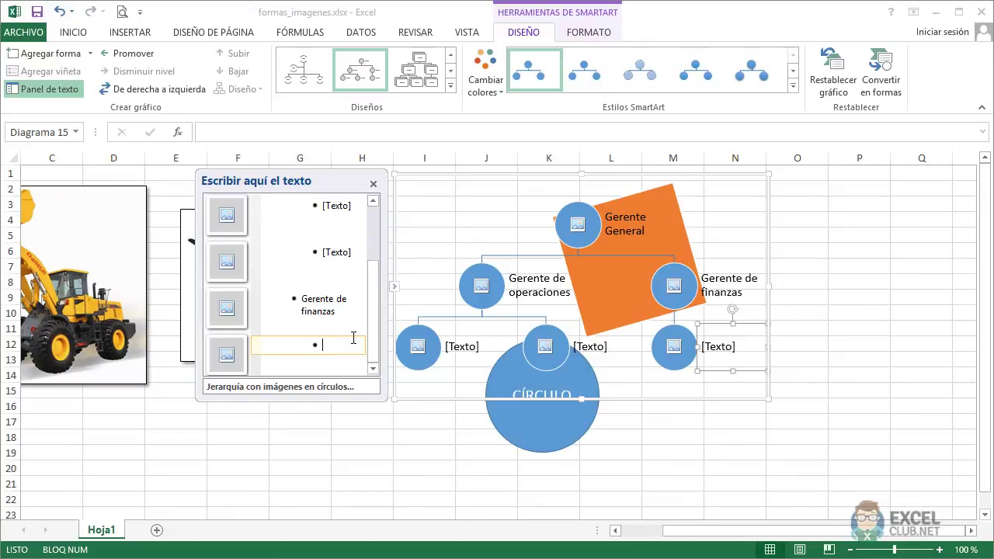
text(Otra)
key(Tab)
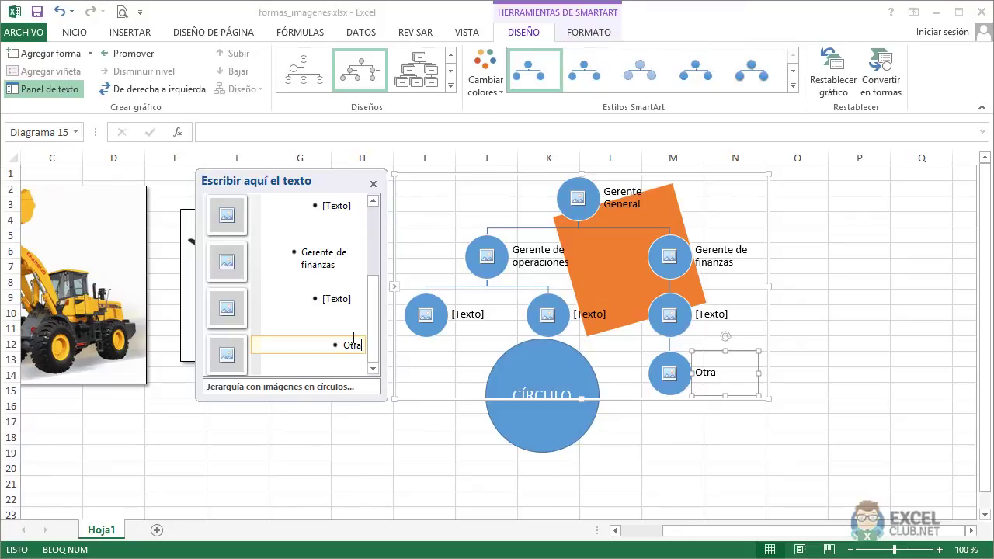
click(836, 312)
- Drag the org chart down to about row 16 below the forklift photo, left of the circle
click(576, 176)
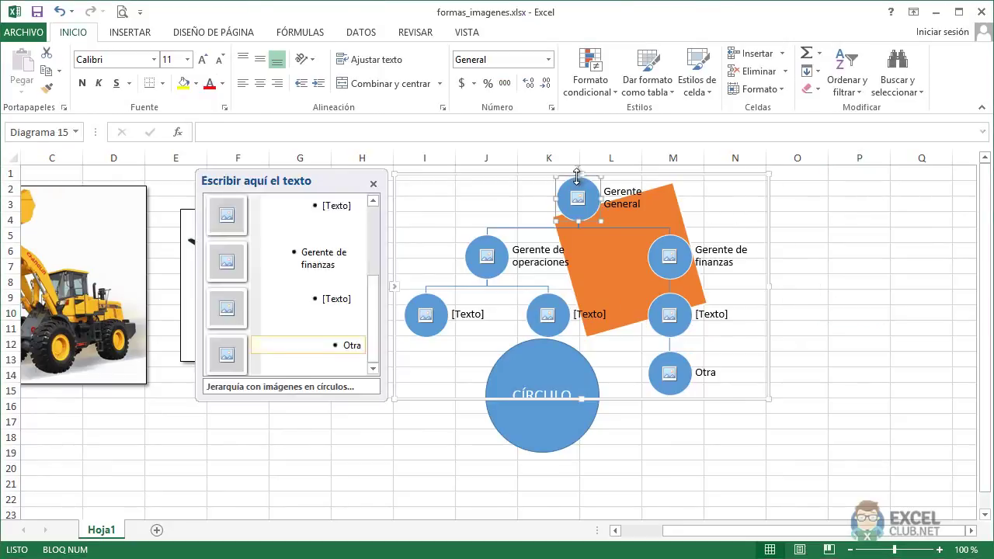
mouse_move(580, 184)
mouse_down()
mouse_move(395, 366)
mouse_move(330, 405)
mouse_up()
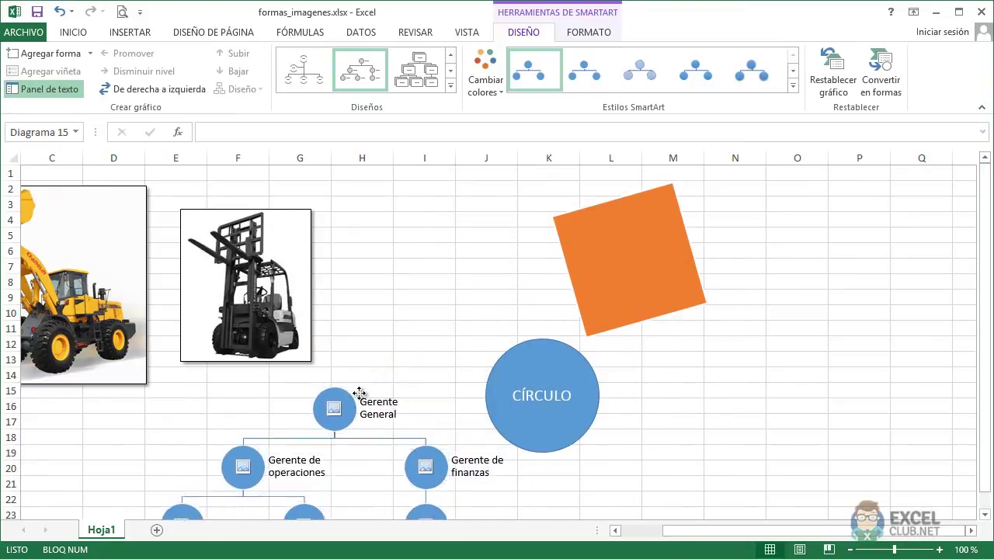
click(435, 328)
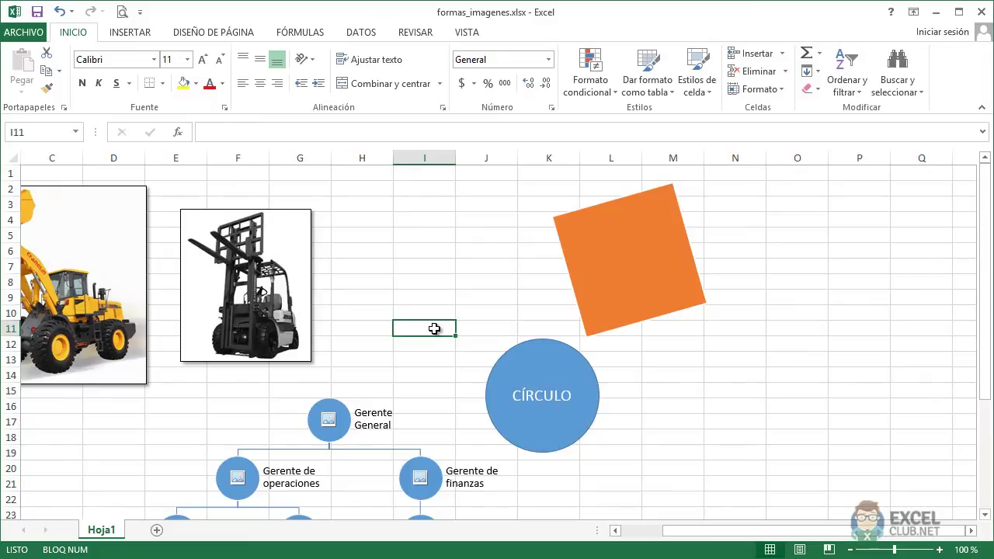
click(142, 34)
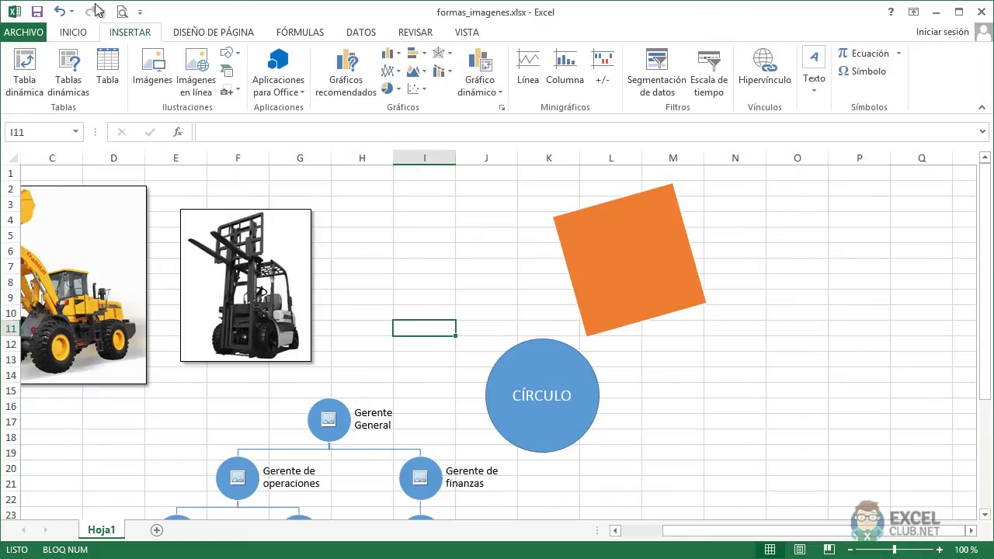